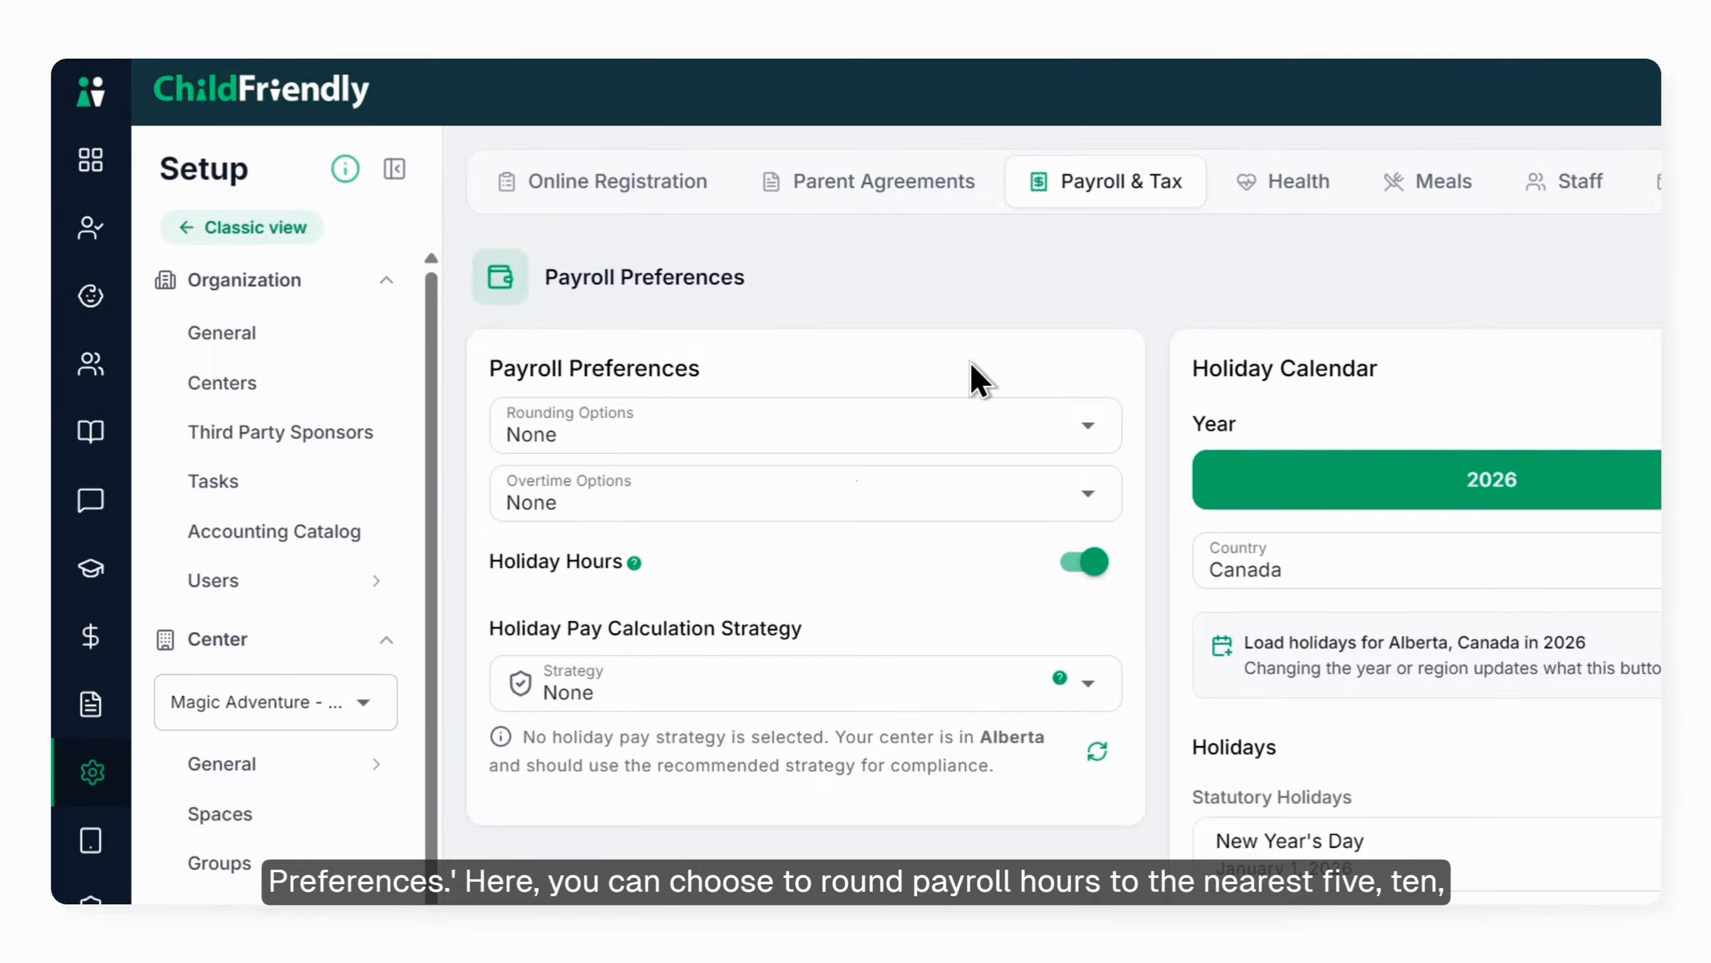
Set the payroll Rounding Options to Nearest 5 Minutes and save the payroll preferences.
{"action": "left_click", "coordinate": [1088, 427]}
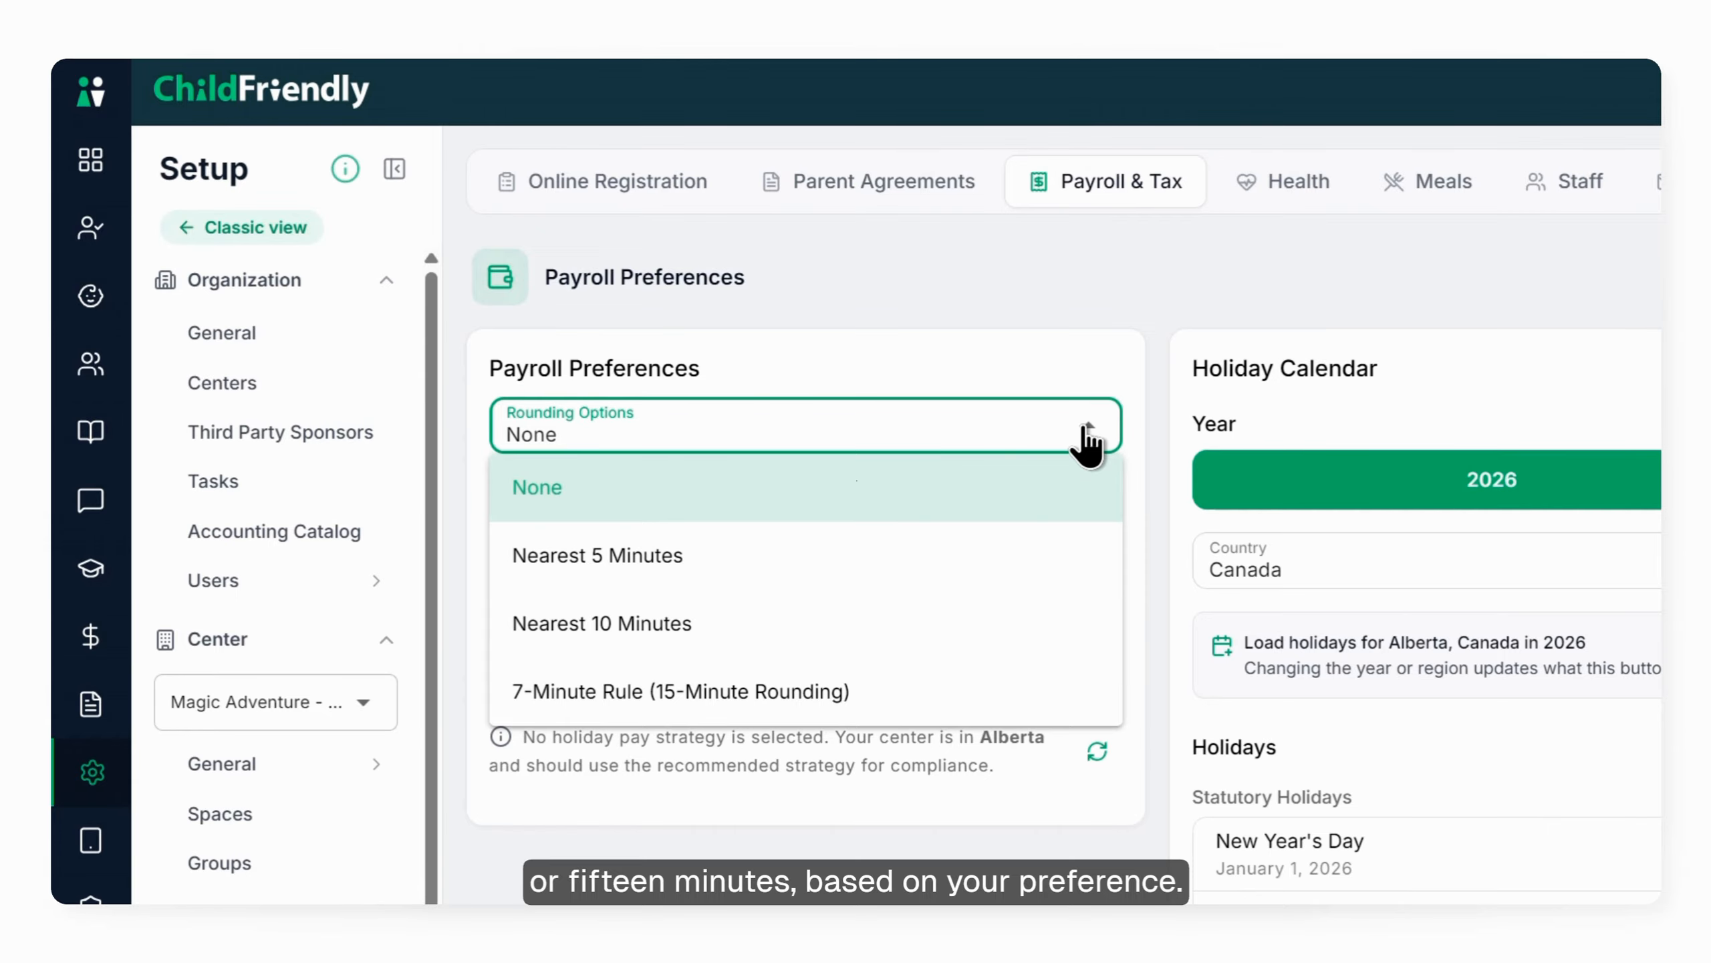
{"action": "left_click", "coordinate": [758, 556]}
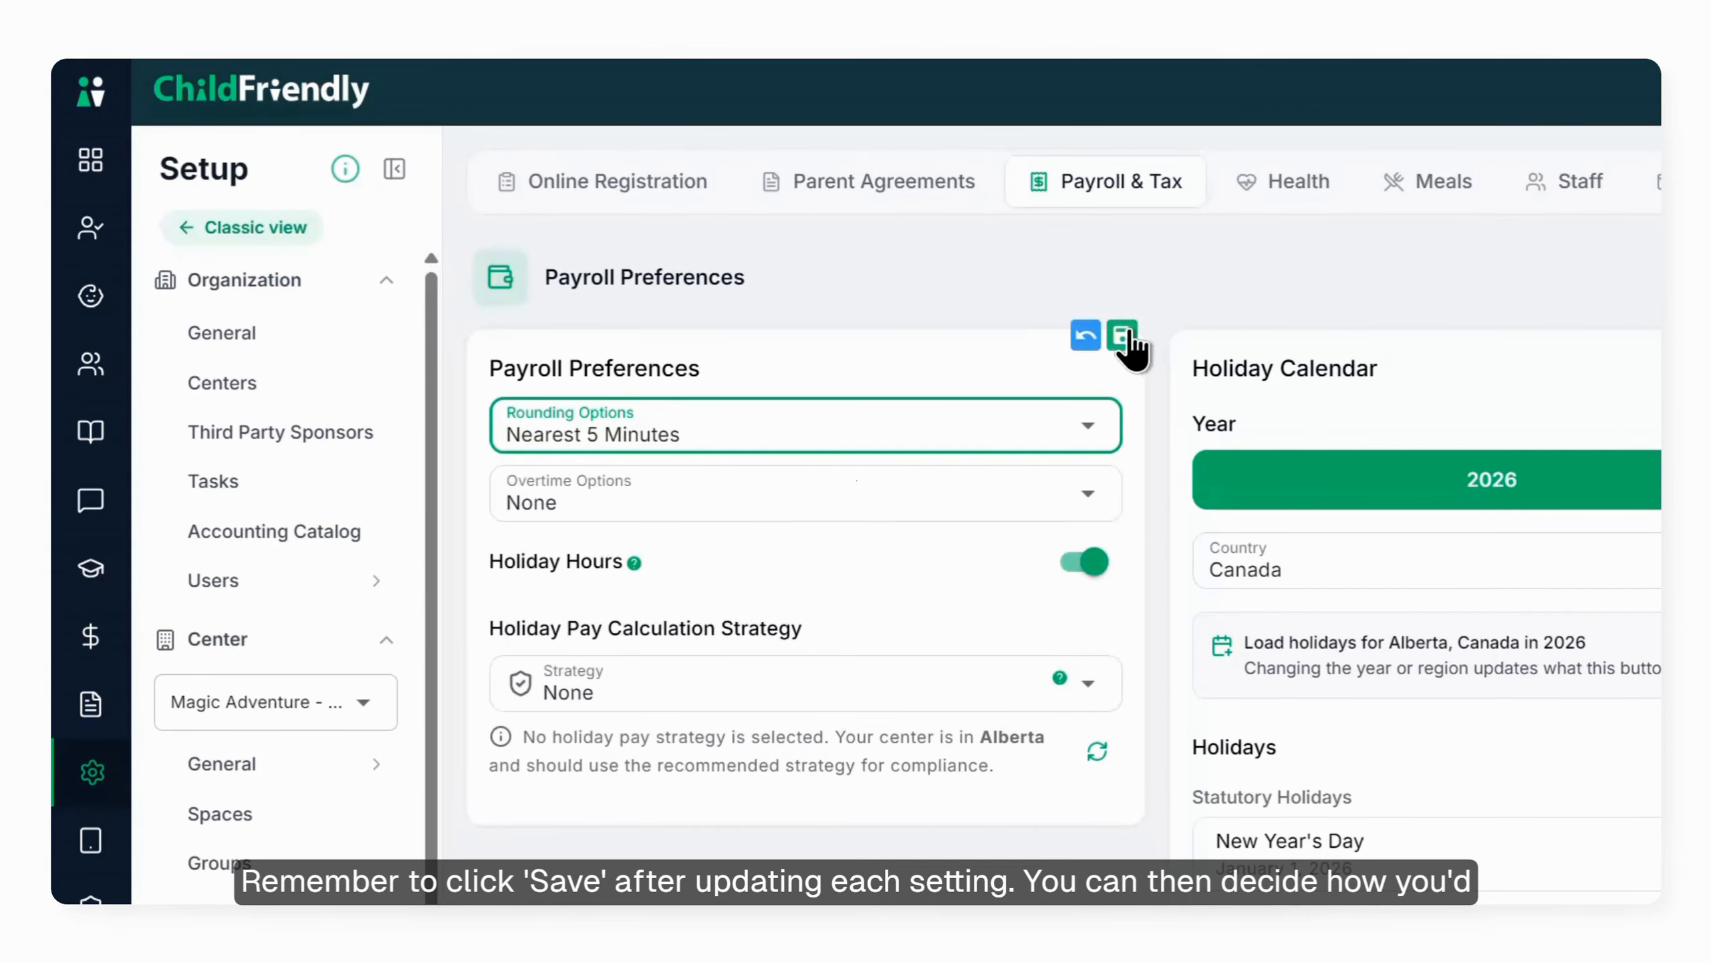
{"action": "left_click", "coordinate": [1127, 332]}
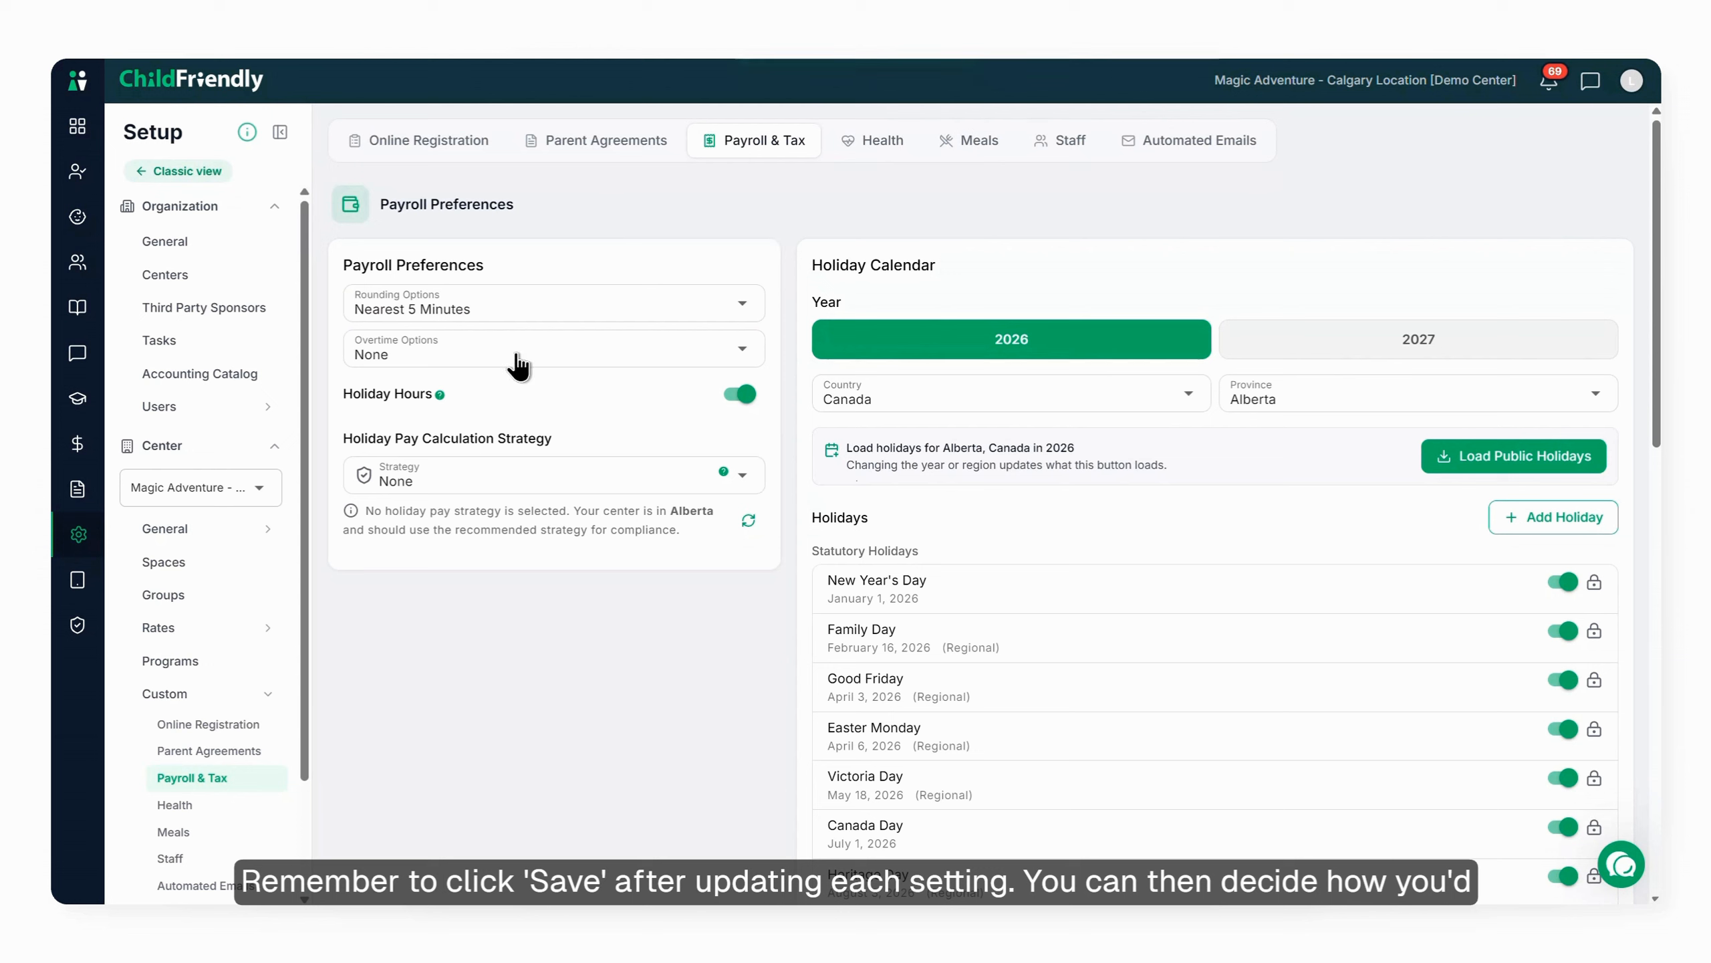
Set Overtime Options to Payout Overtime and open the help note for the averaging period in weeks.
{"action": "left_click", "coordinate": [517, 355]}
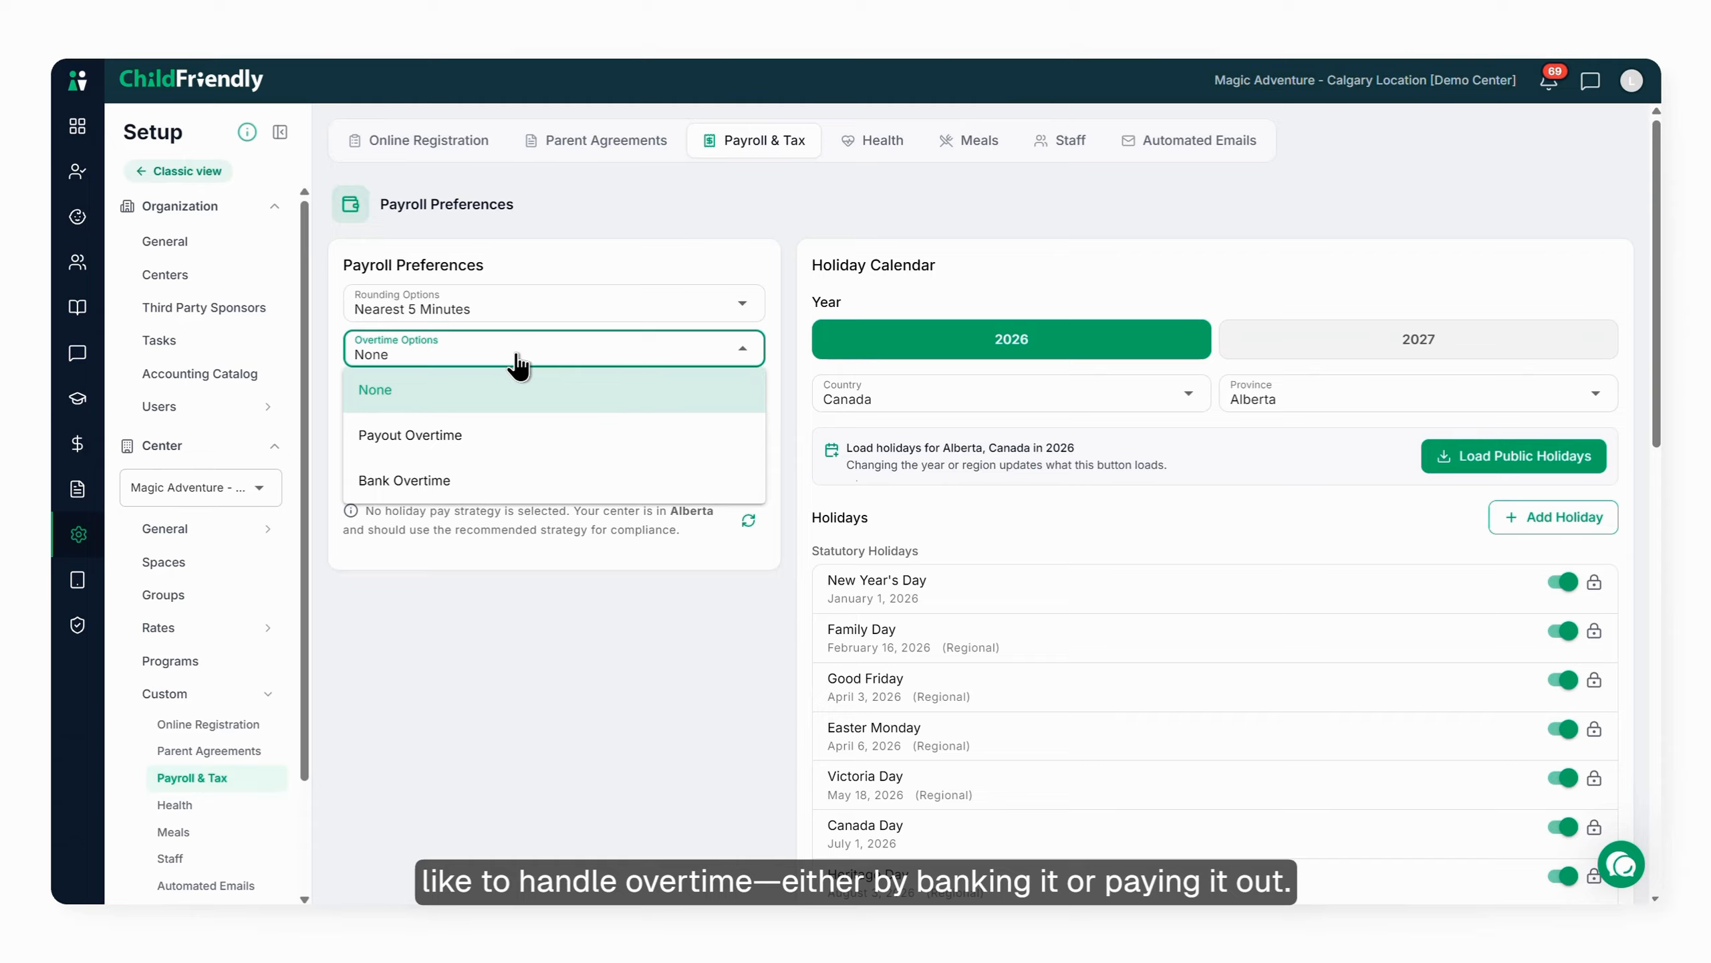
{"action": "left_click", "coordinate": [484, 436]}
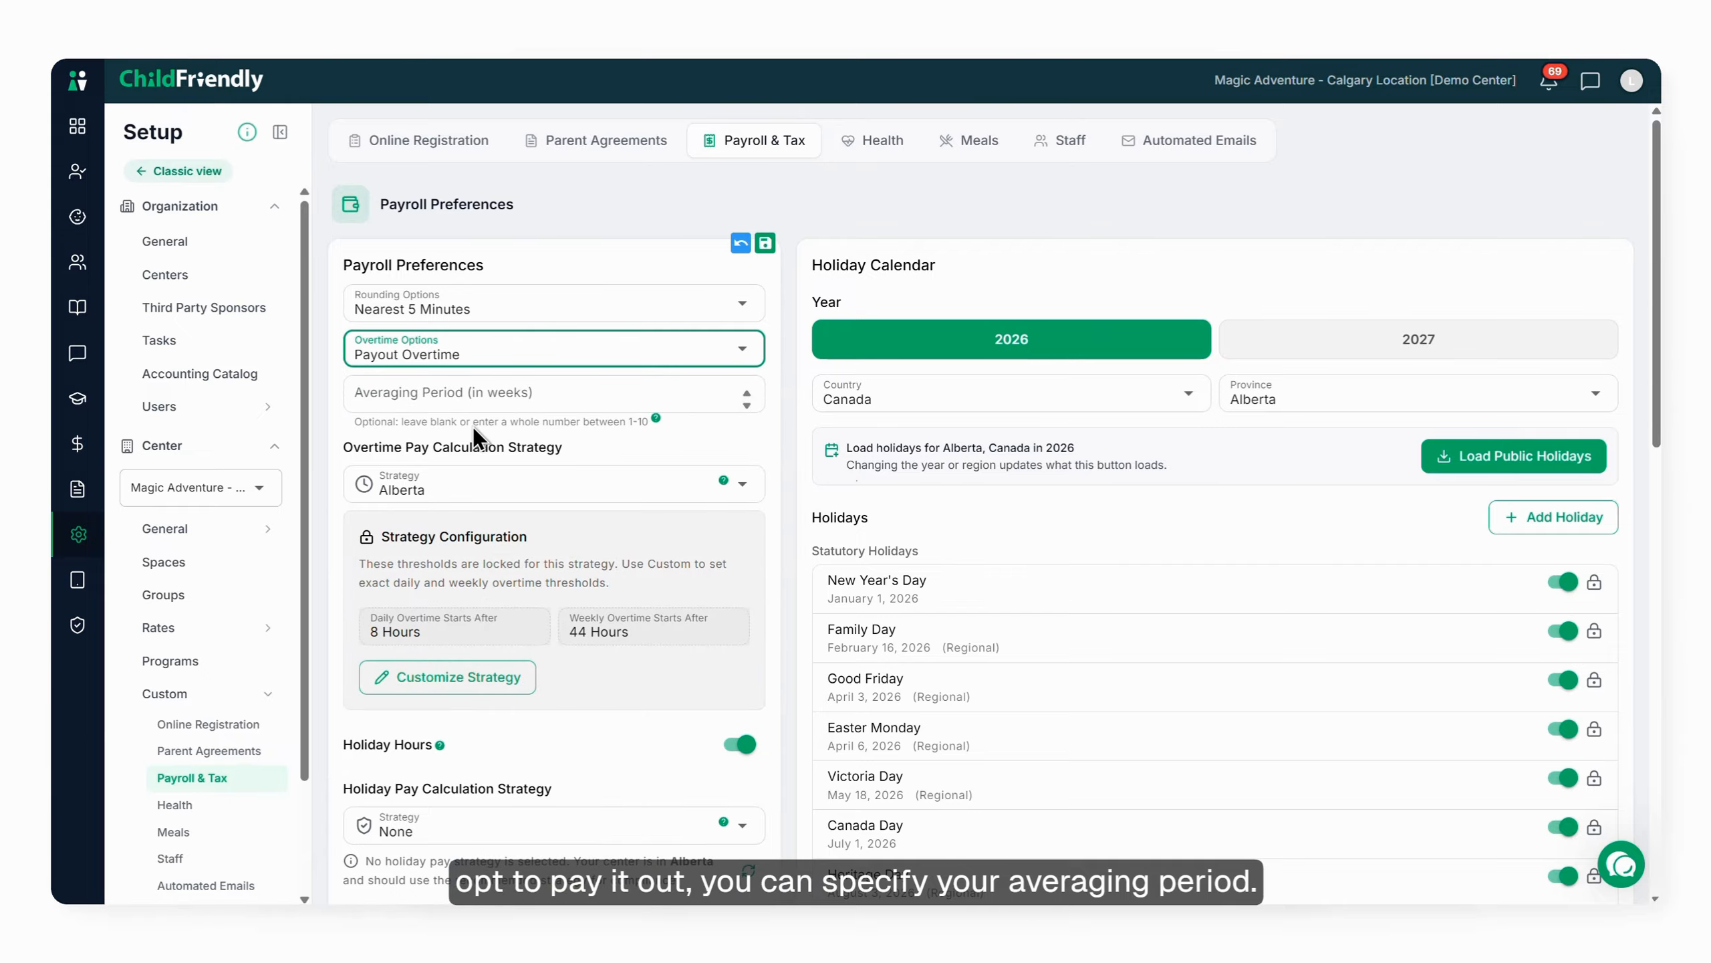
{"action": "scroll", "coordinate": [722, 352], "scroll_direction": "down", "scroll_amount": 1}
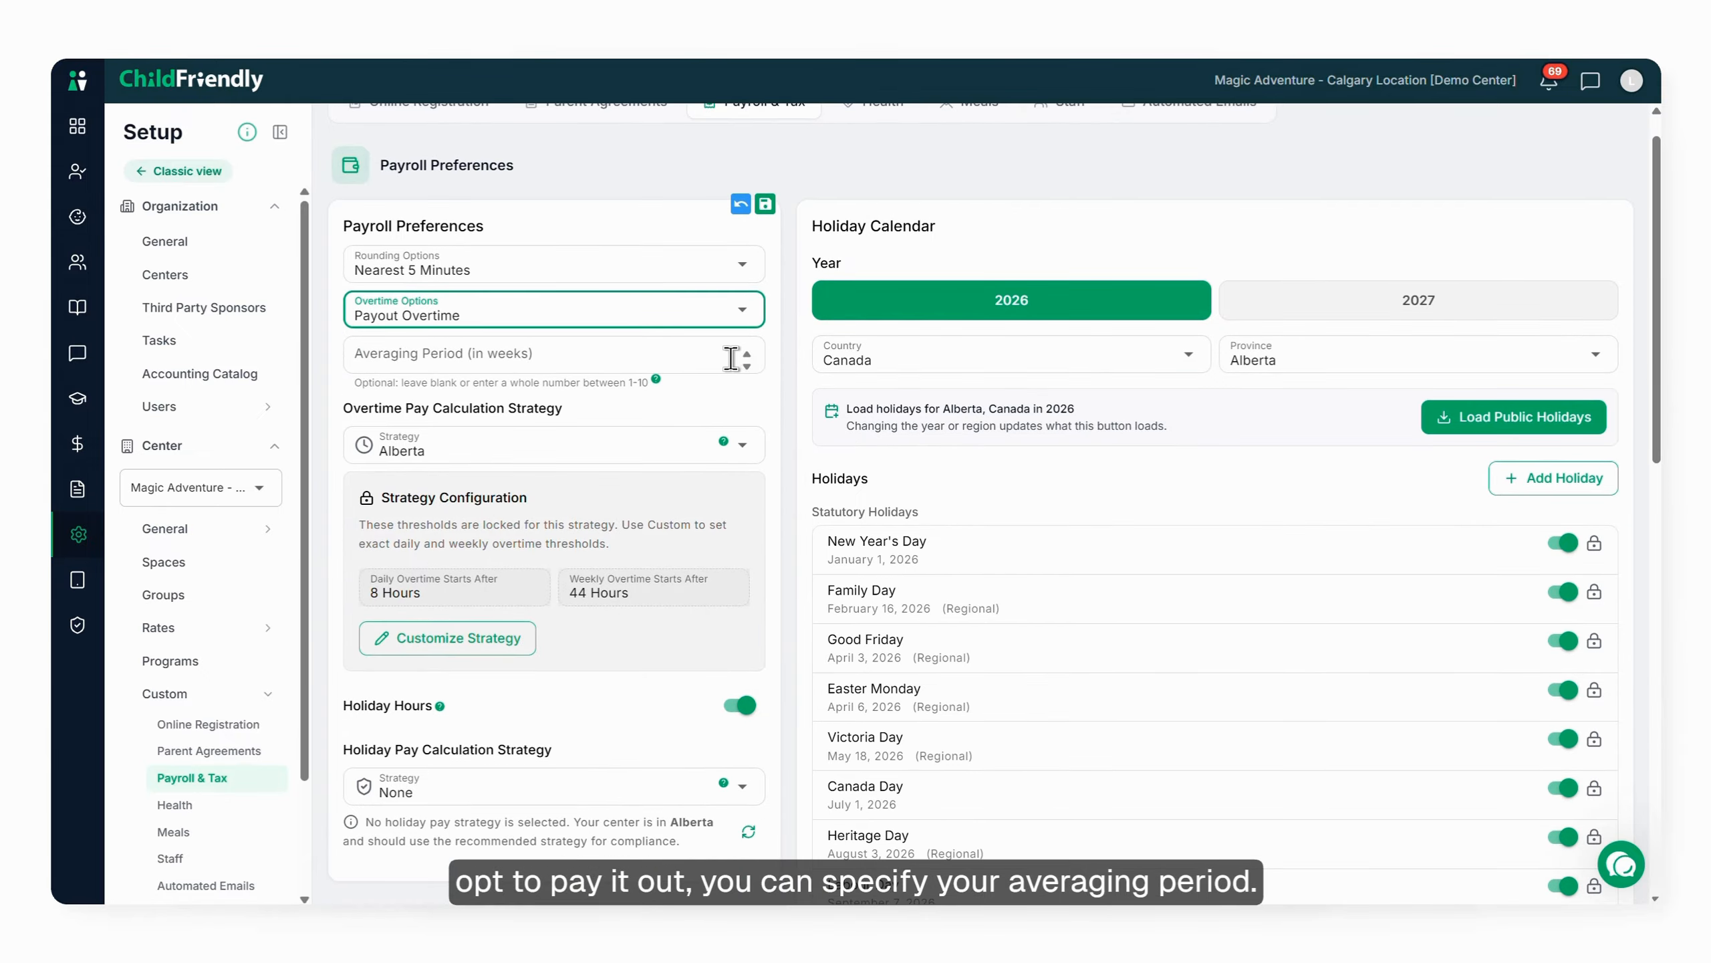
{"action": "left_click", "coordinate": [656, 380]}
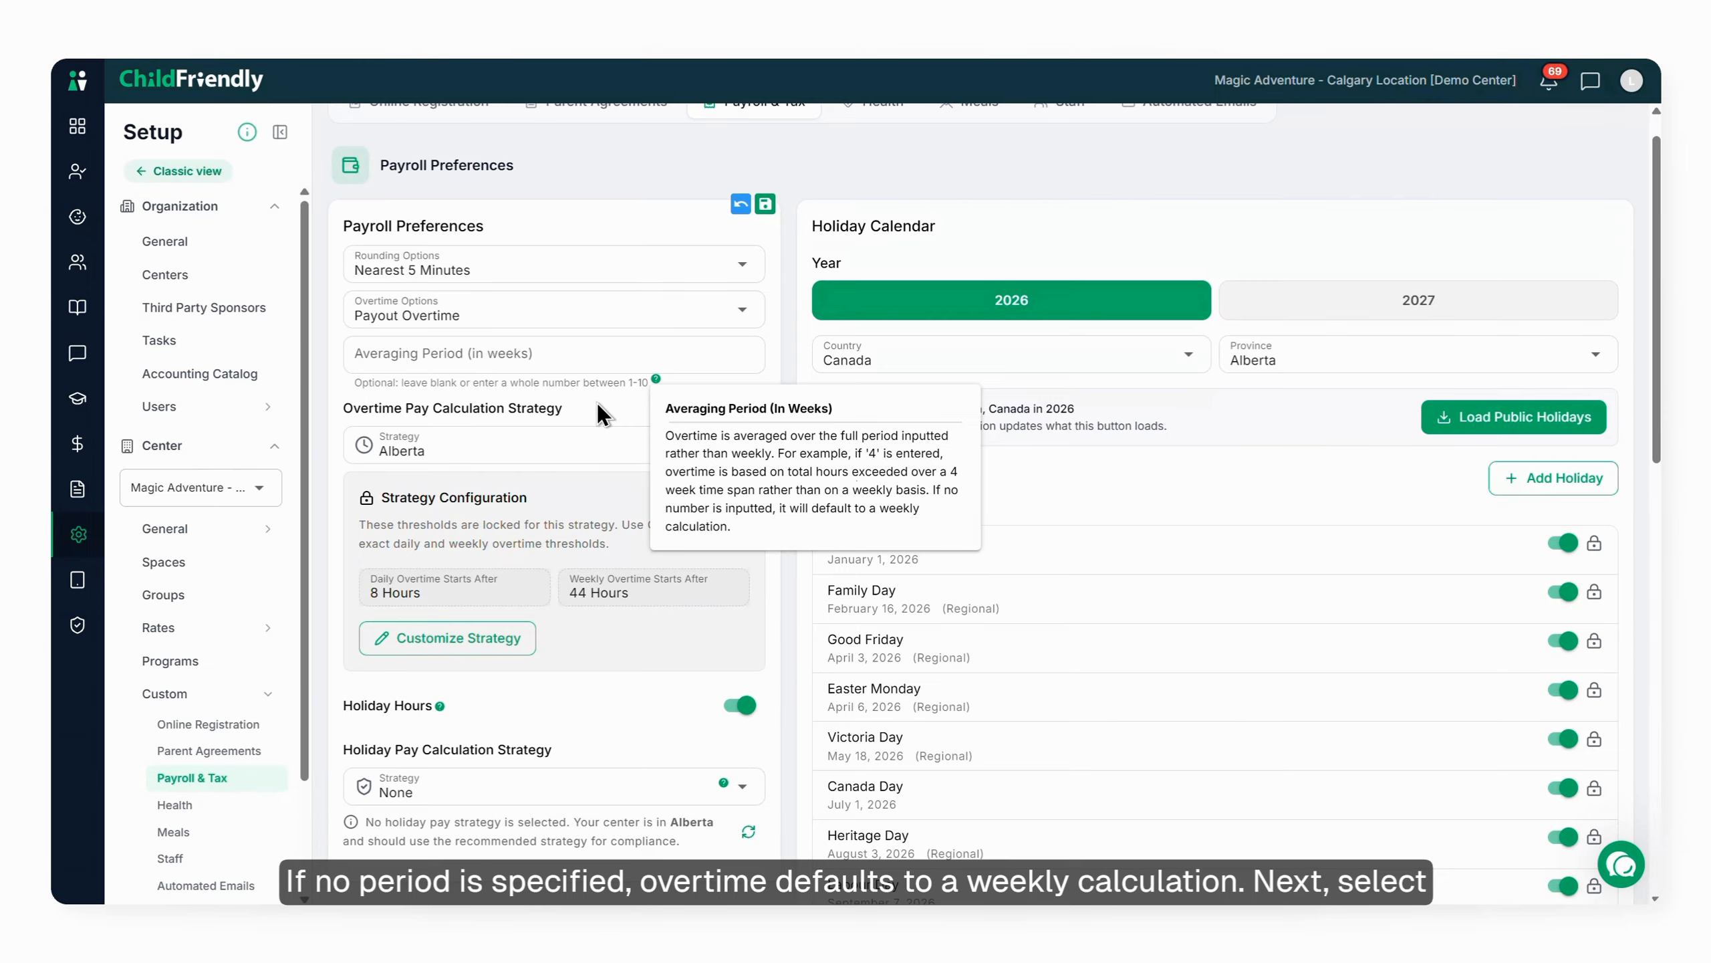
Try Custom Configuration as the overtime pay calculation strategy and return the strategy to Alberta.
{"action": "scroll", "coordinate": [597, 404], "scroll_direction": "down", "scroll_amount": 2}
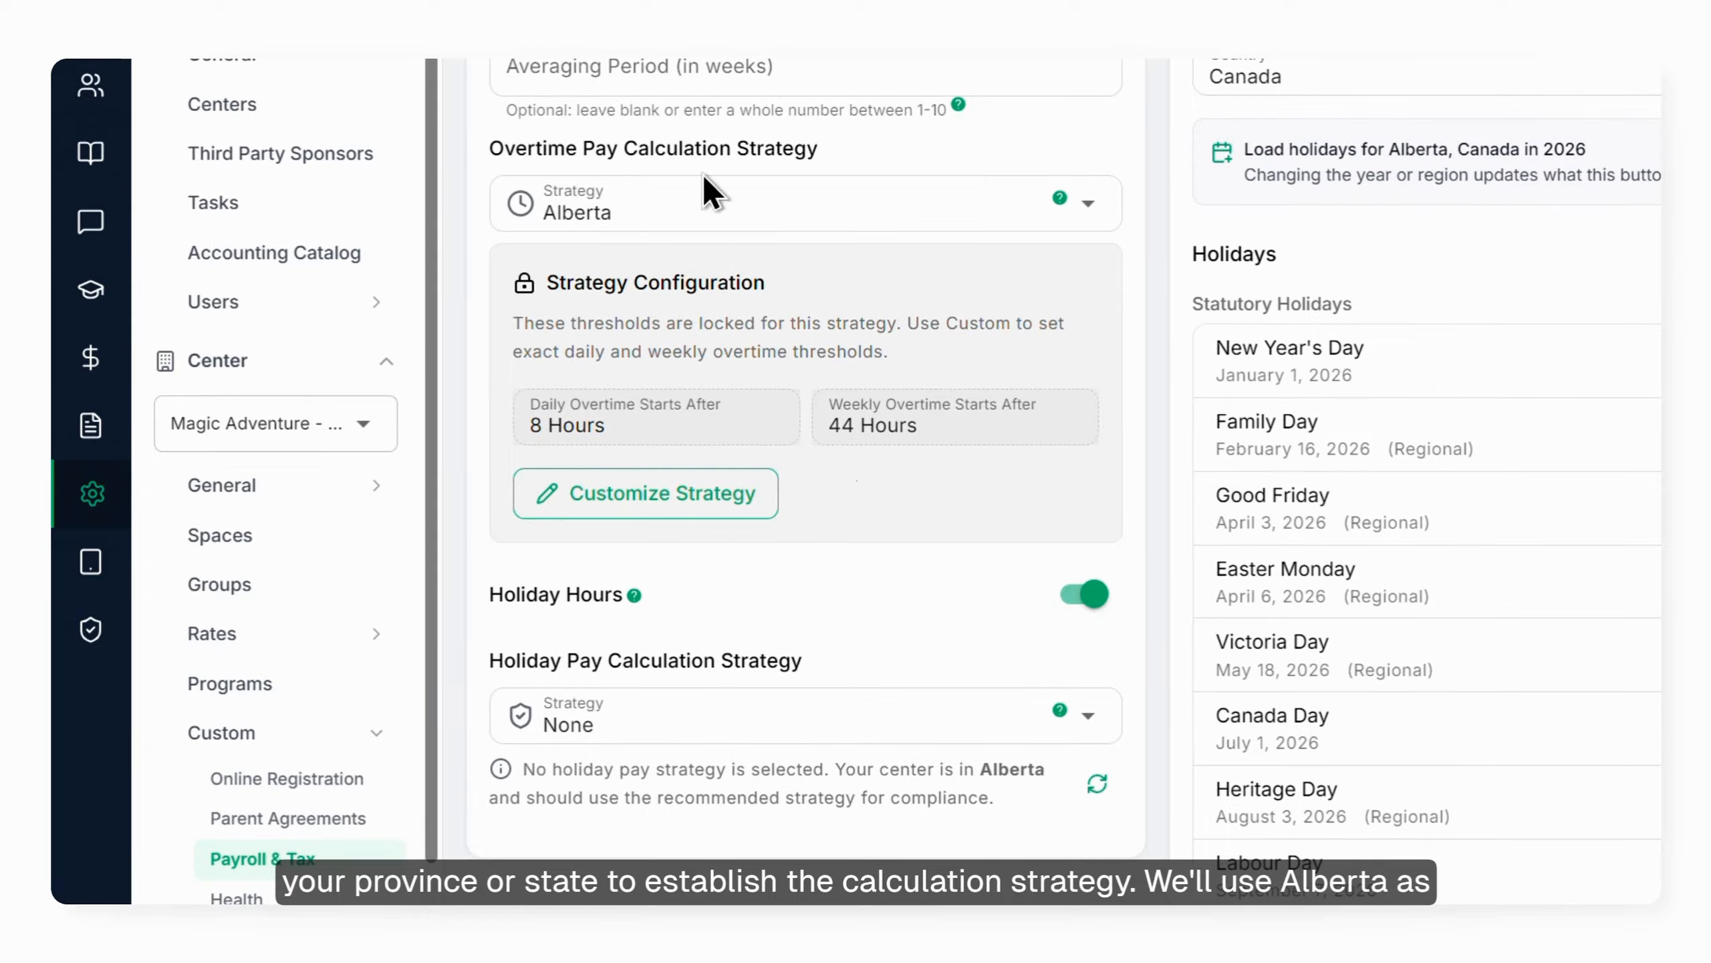
{"action": "left_click", "coordinate": [1093, 218]}
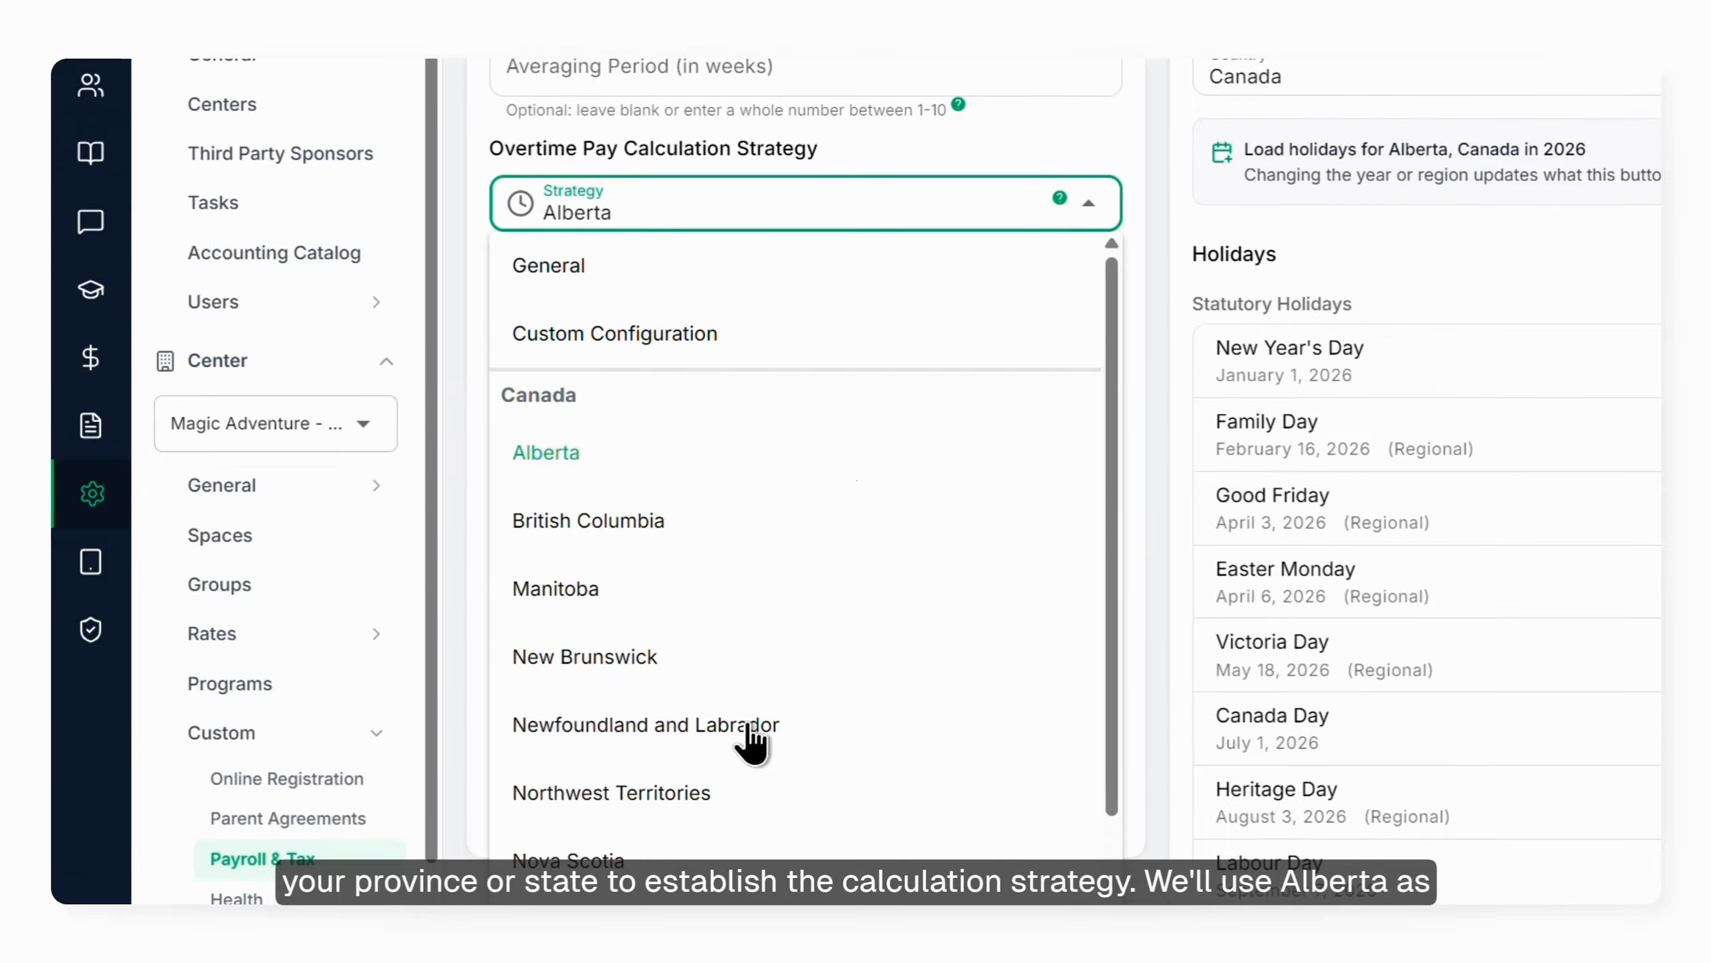
{"action": "scroll", "coordinate": [641, 649], "scroll_direction": "down", "scroll_amount": 4}
{"action": "scroll", "coordinate": [644, 657], "scroll_direction": "up", "scroll_amount": 4}
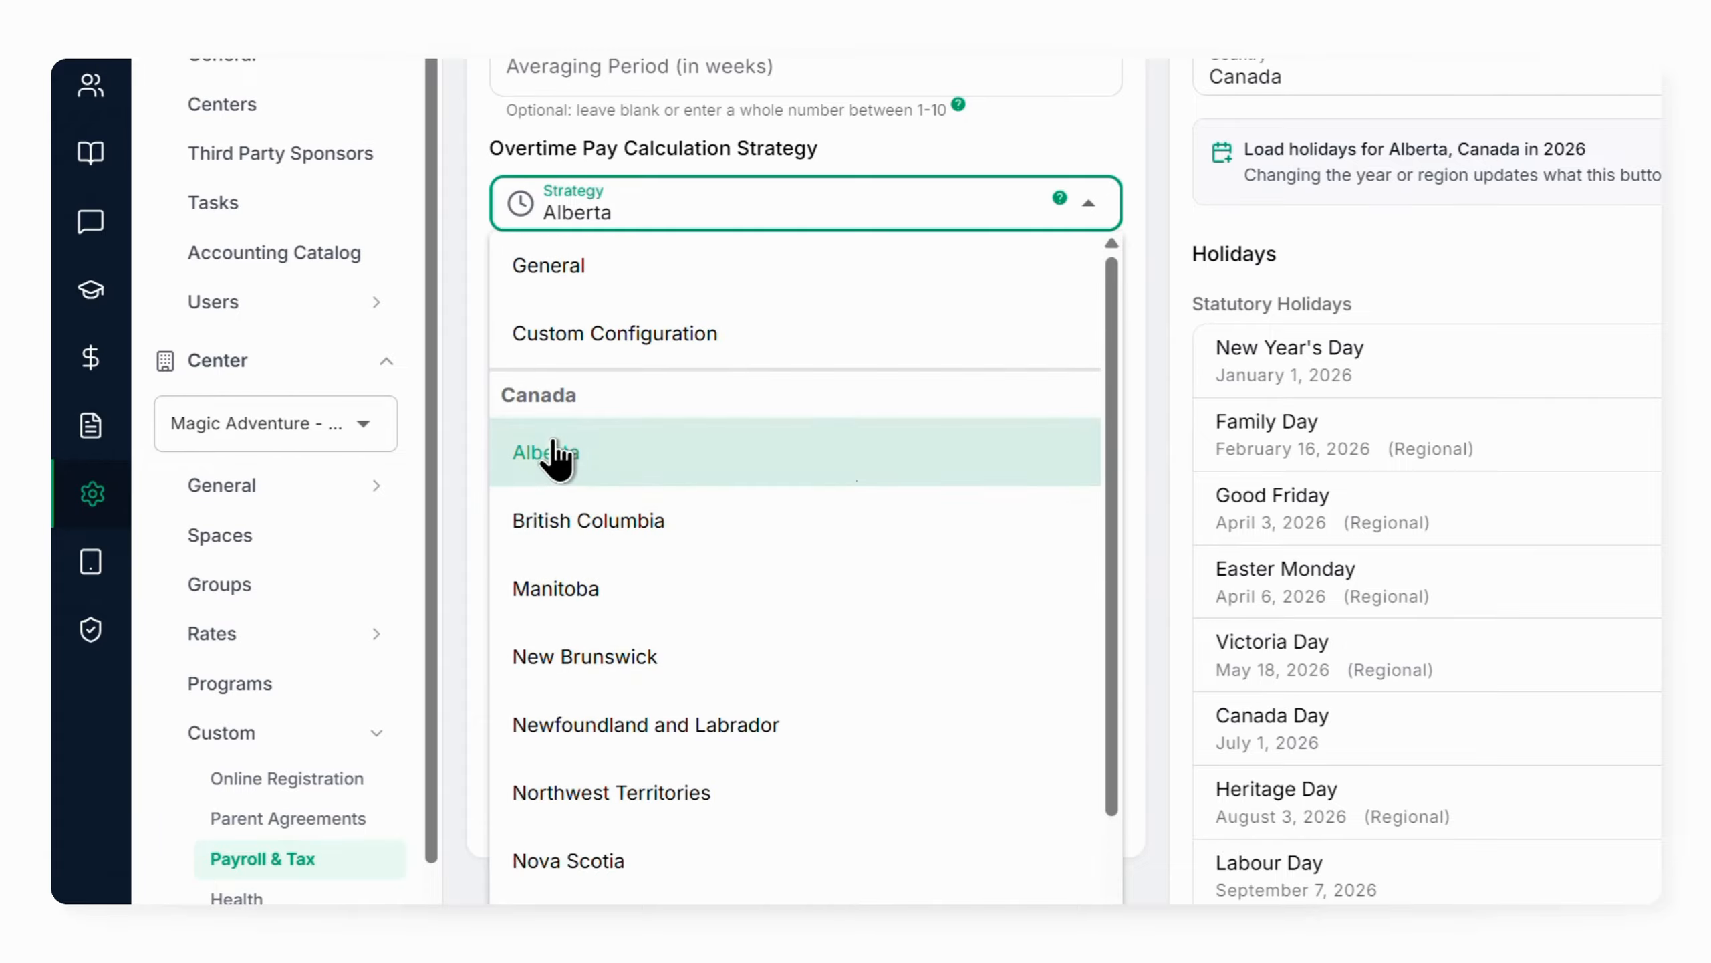
{"action": "left_click", "coordinate": [690, 347]}
{"action": "left_click", "coordinate": [1099, 201]}
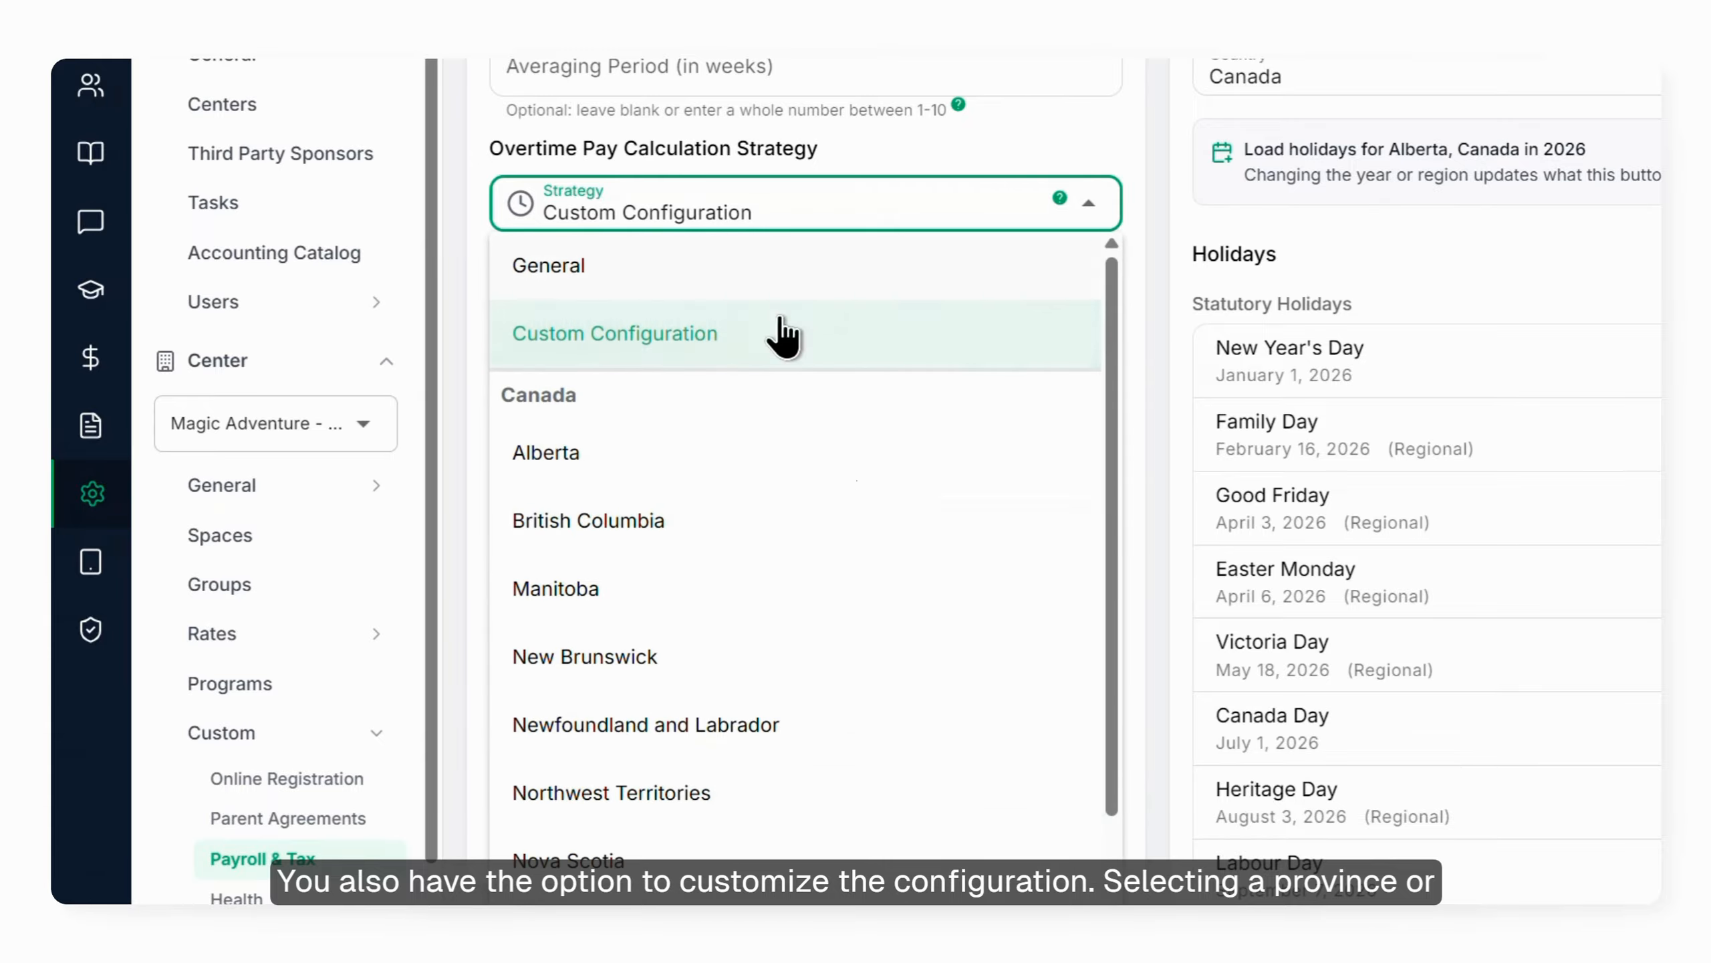
{"action": "left_click", "coordinate": [597, 465]}
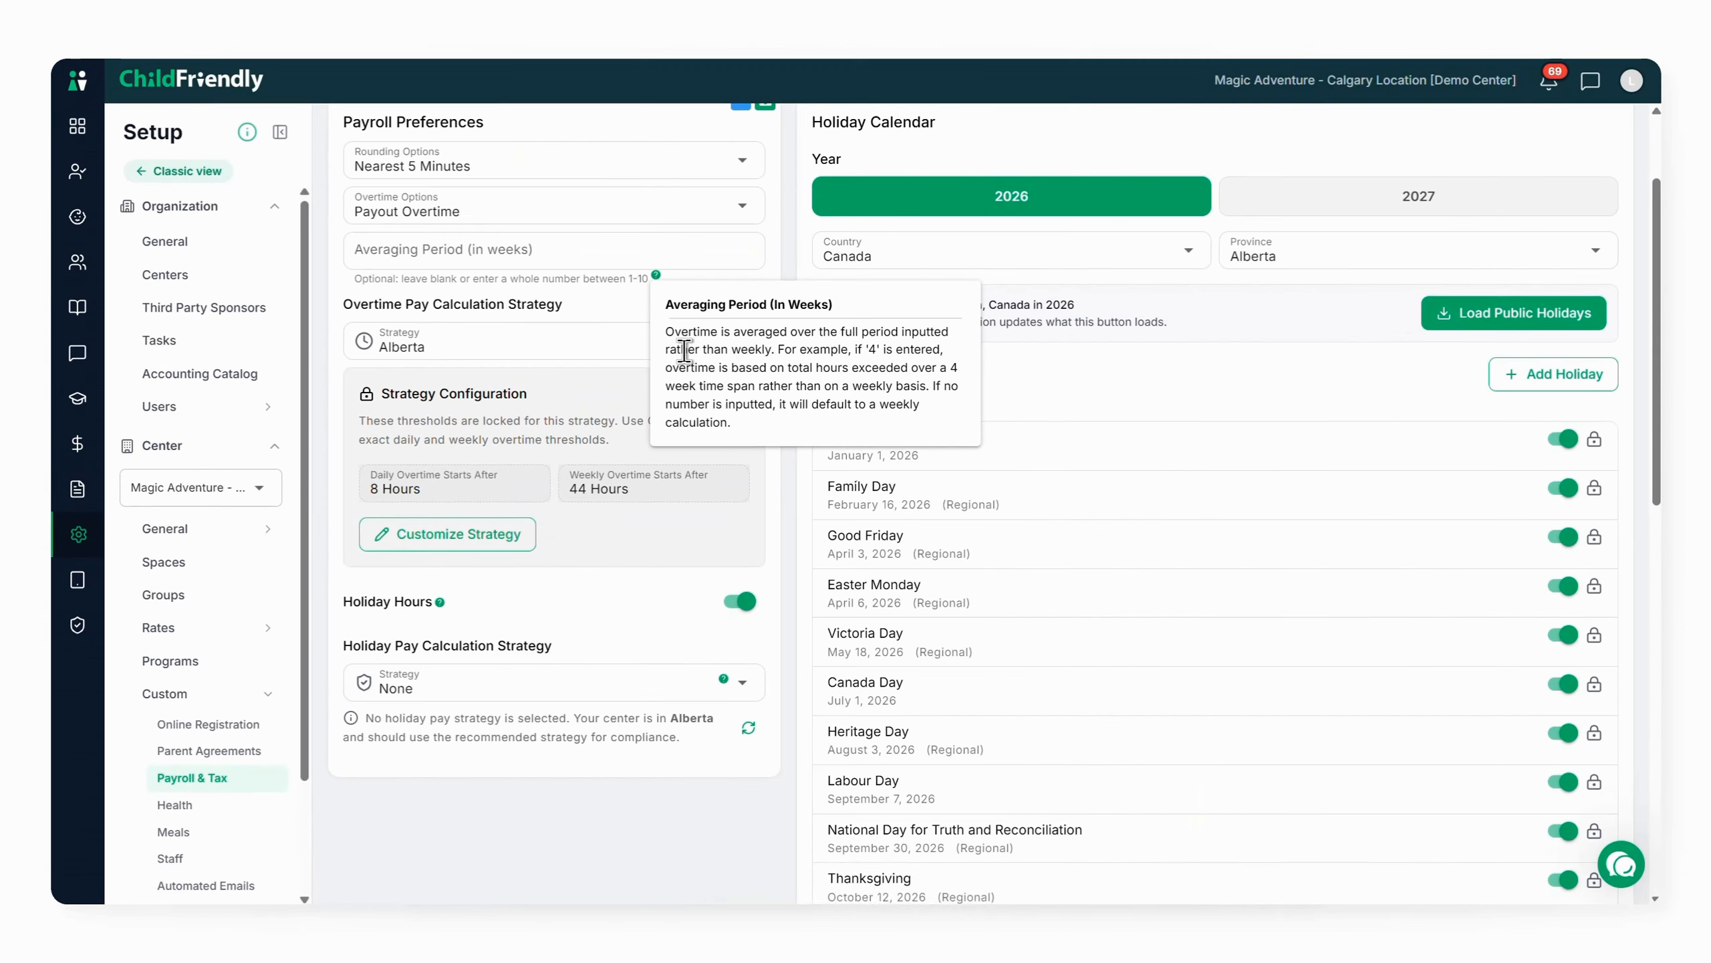
Customize the Alberta overtime strategy so its thresholds are editable, and turn on Holiday Hours.
{"action": "left_click", "coordinate": [667, 492]}
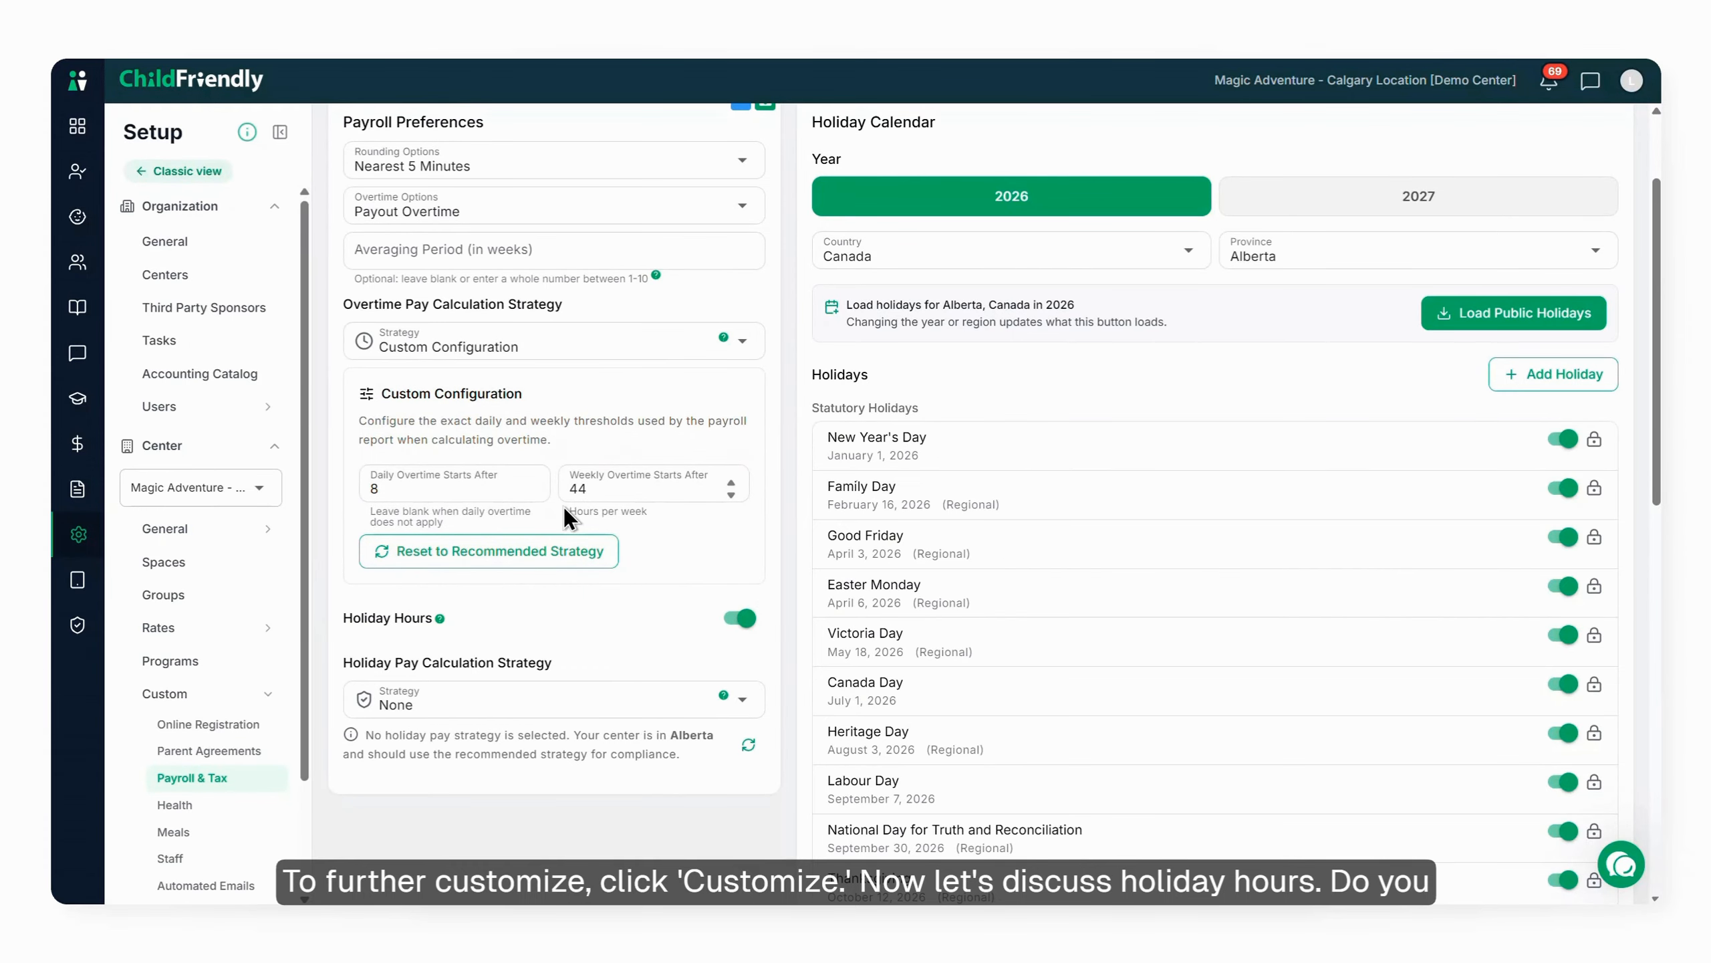
{"action": "scroll", "coordinate": [564, 597], "scroll_direction": "down", "scroll_amount": 2}
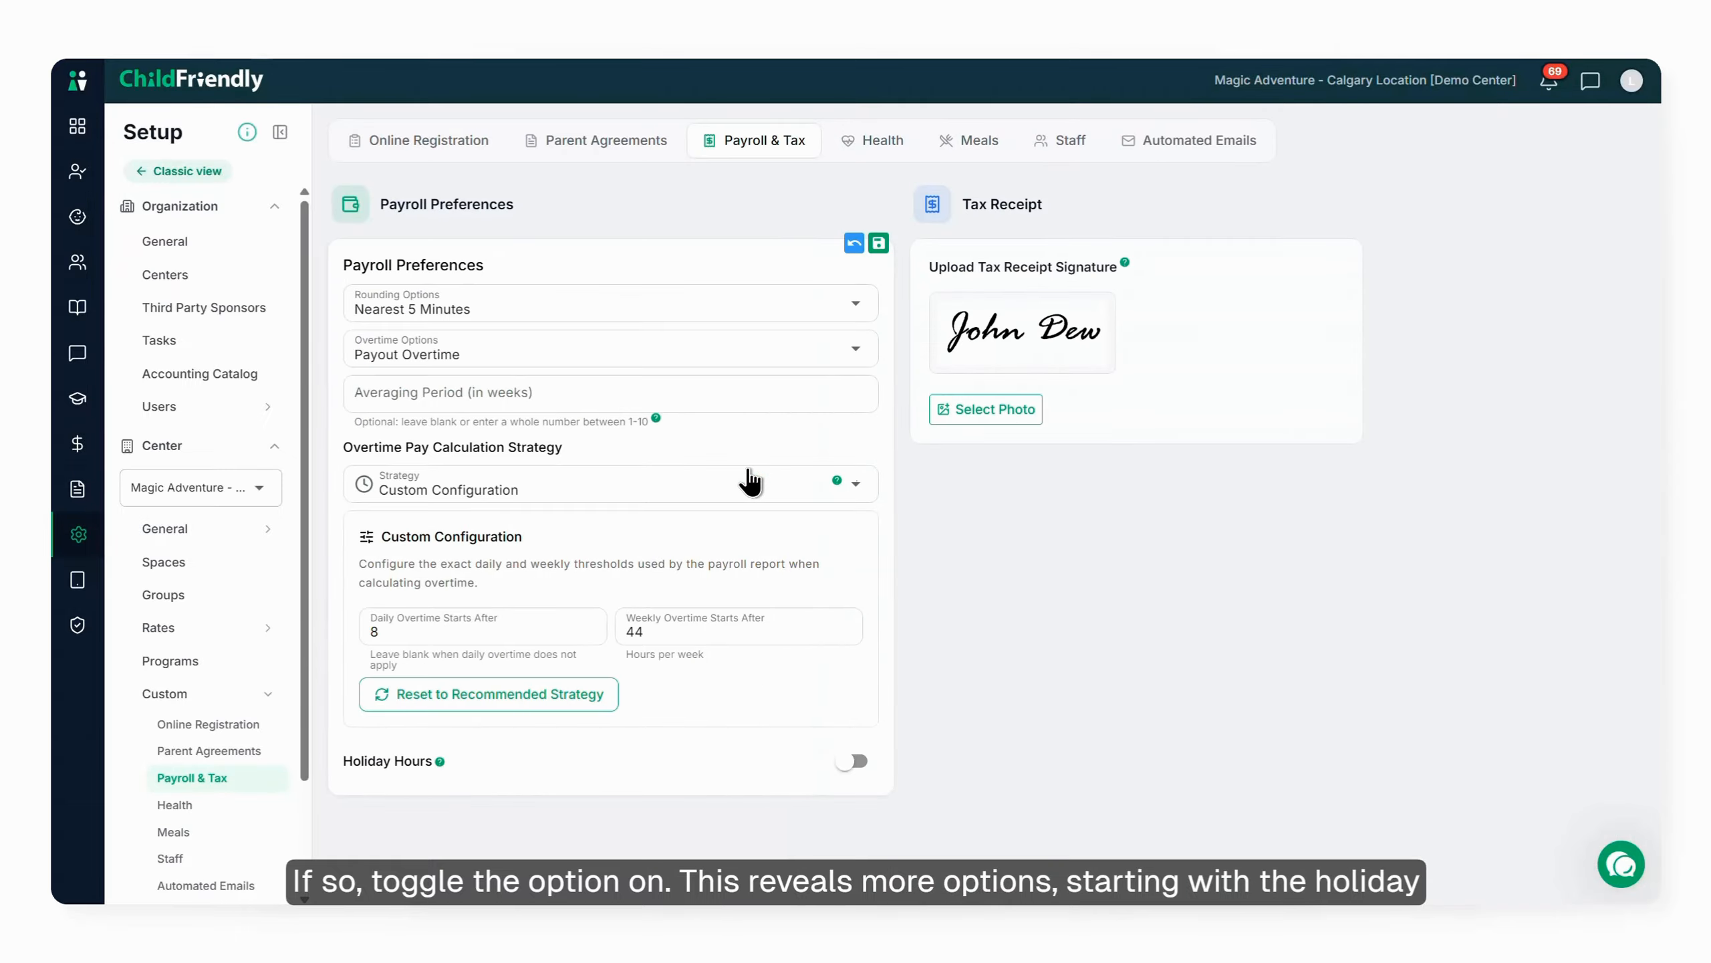
{"action": "left_click", "coordinate": [740, 756]}
Review the holiday pay calculation strategy choices and the Alberta regional rules, including the Calculation Period help note.
{"action": "scroll", "coordinate": [729, 736], "scroll_direction": "down", "scroll_amount": 3}
{"action": "scroll", "coordinate": [738, 676], "scroll_direction": "down", "scroll_amount": 2}
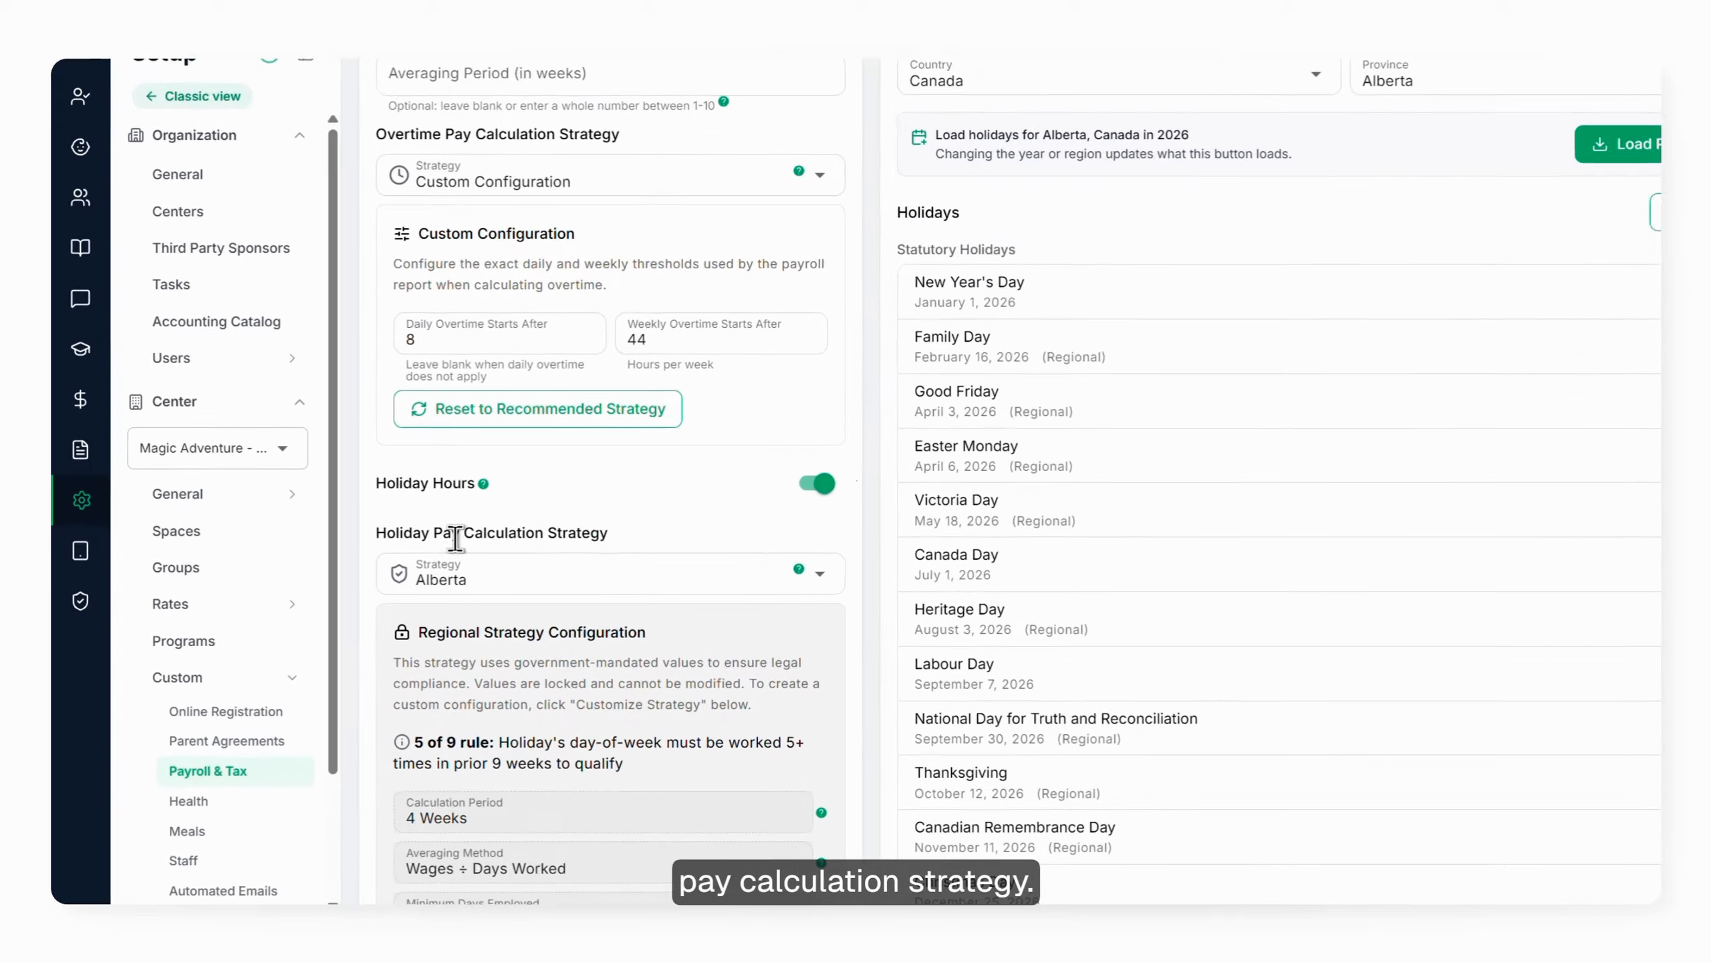
{"action": "scroll", "coordinate": [544, 557], "scroll_direction": "down", "scroll_amount": 3}
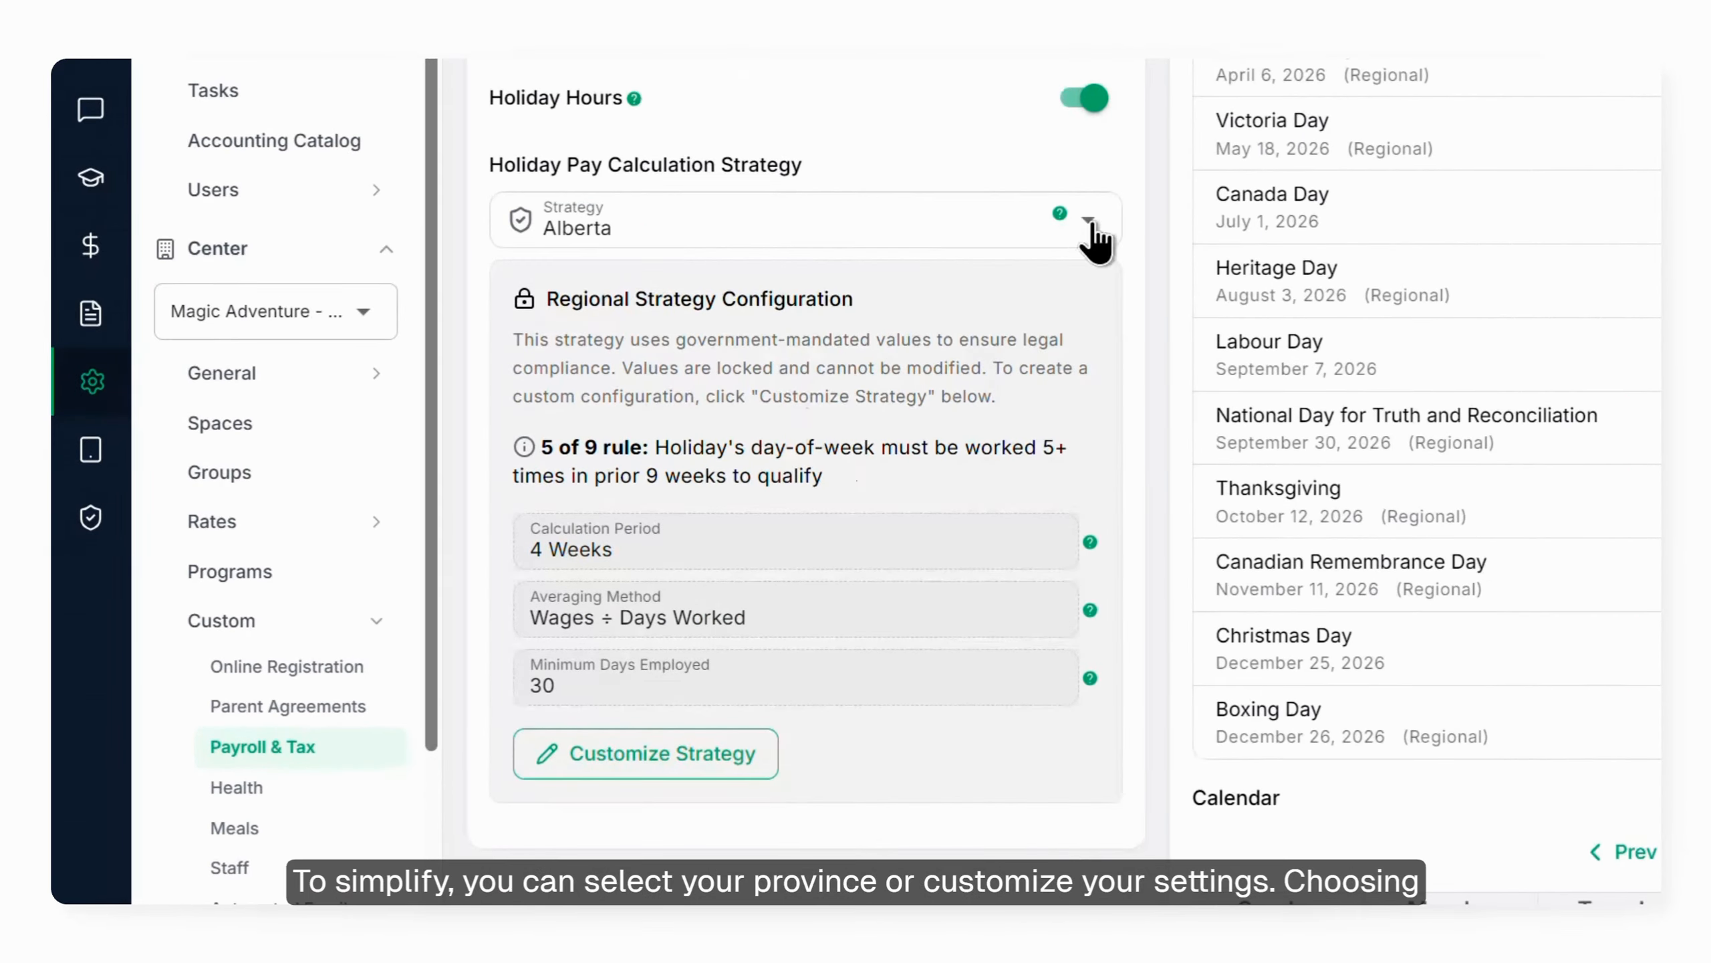
{"action": "left_click", "coordinate": [1090, 223]}
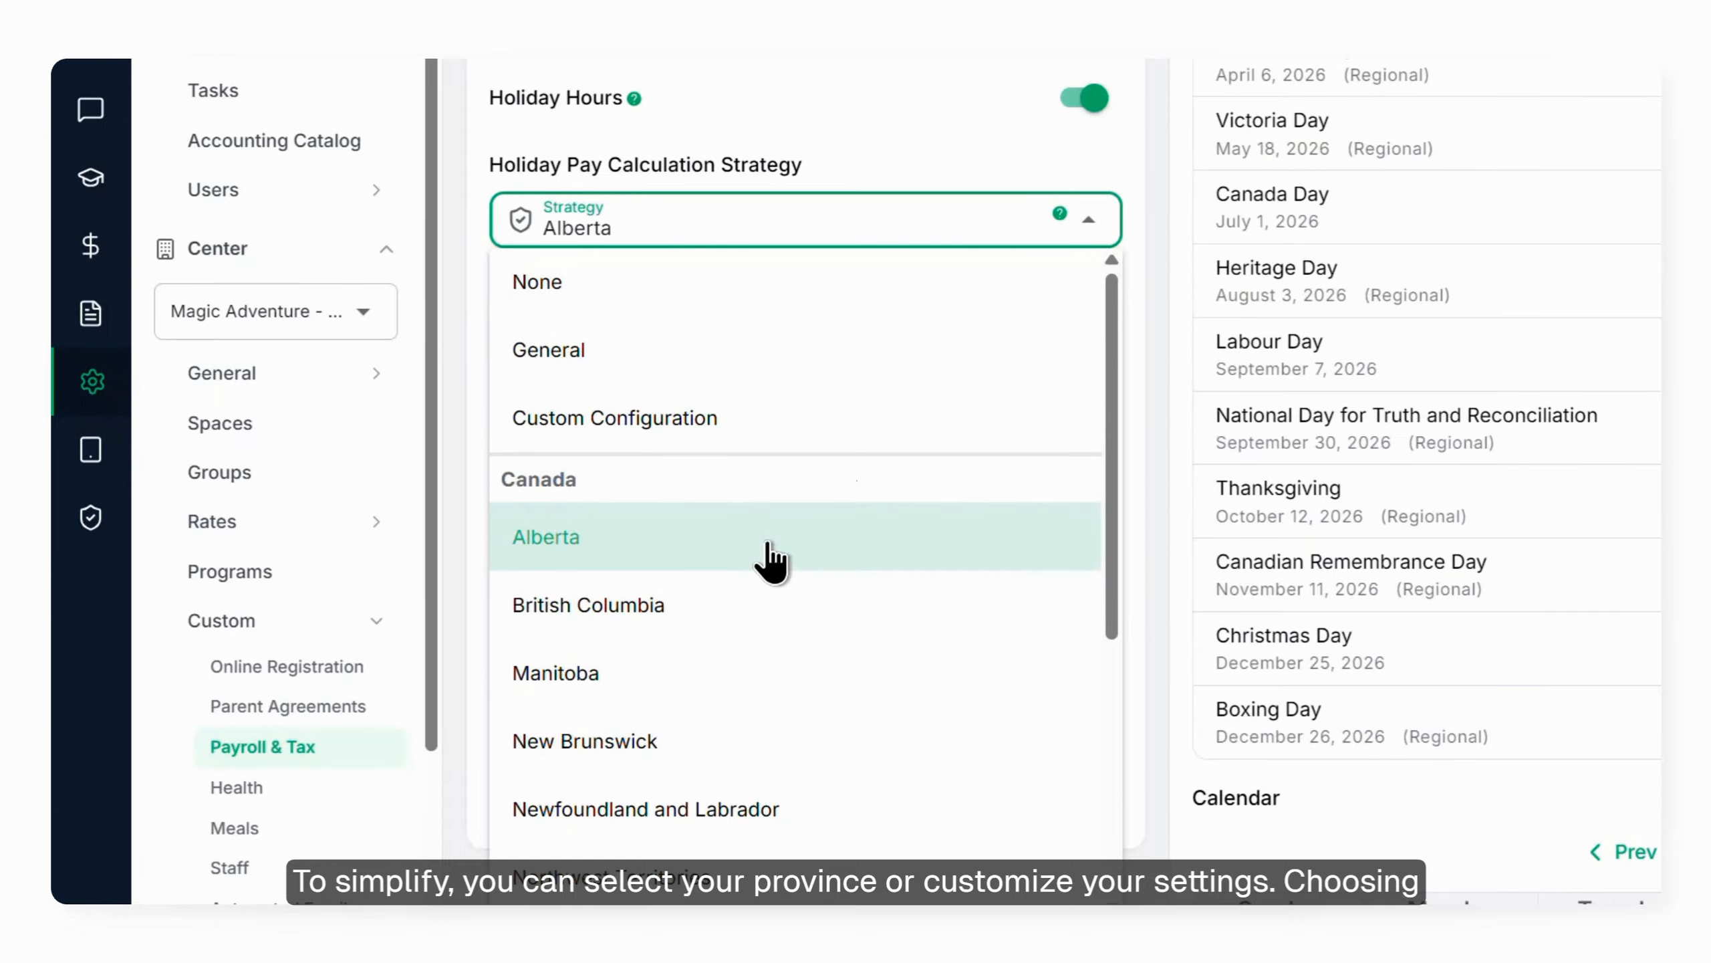
{"action": "left_click", "coordinate": [889, 75]}
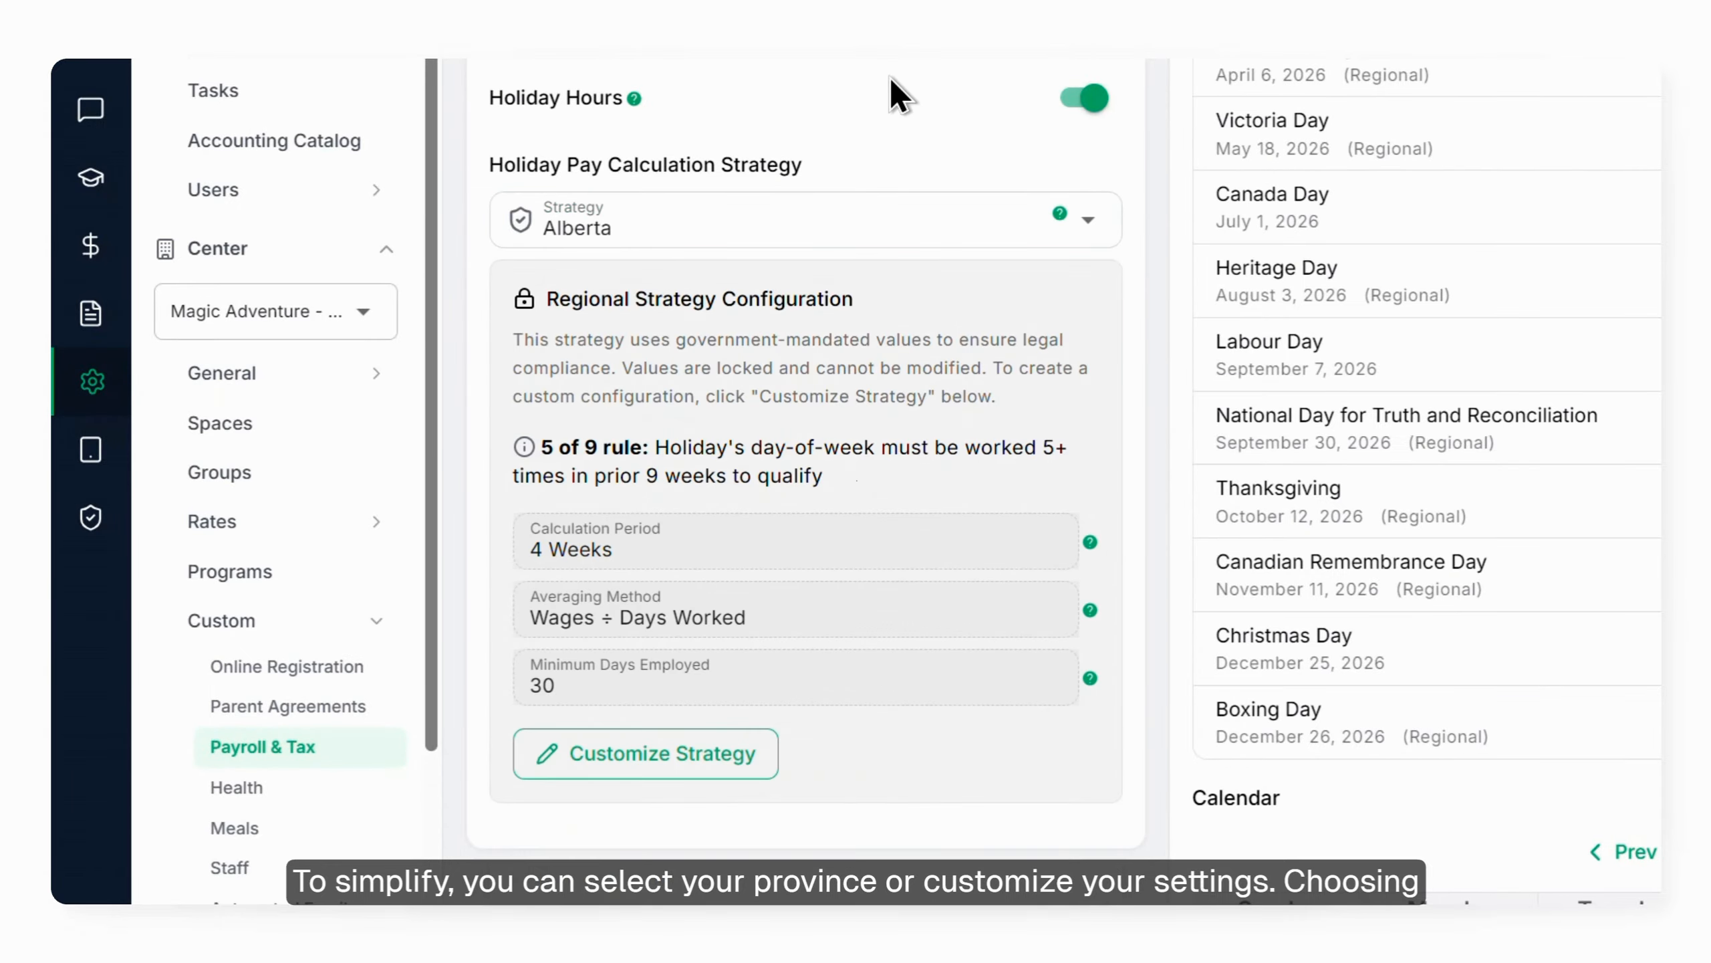
{"action": "scroll", "coordinate": [728, 324], "scroll_direction": "down", "scroll_amount": 1}
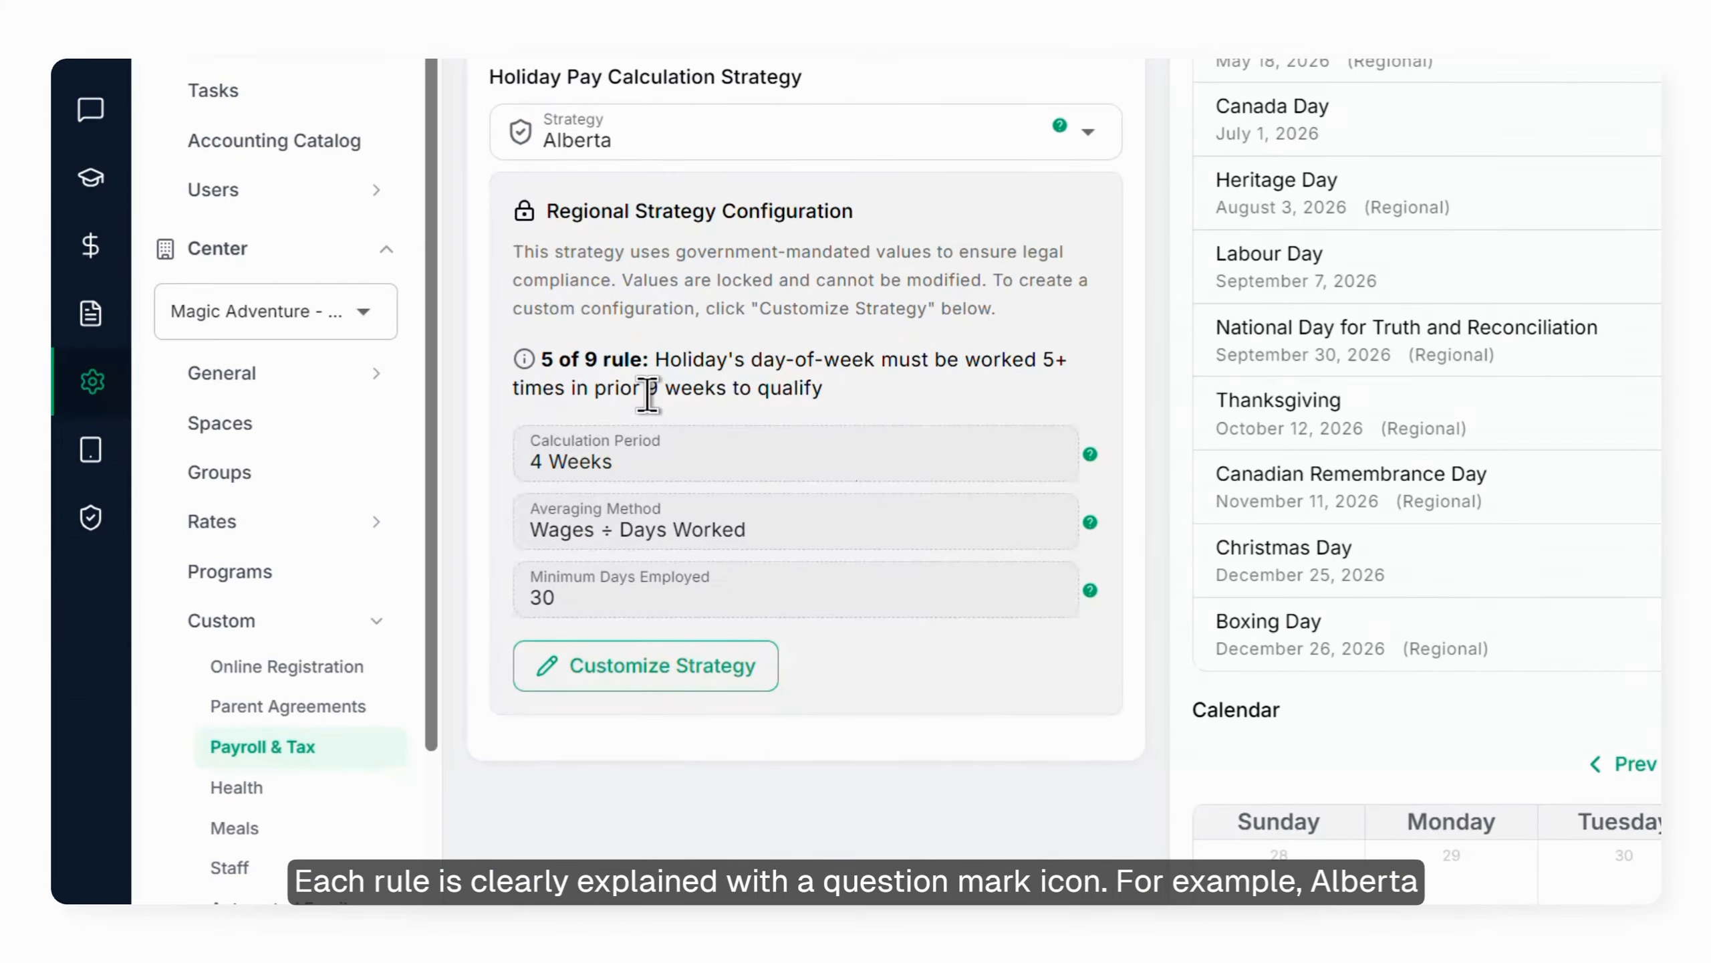
{"action": "mouse_move", "coordinate": [1090, 457]}
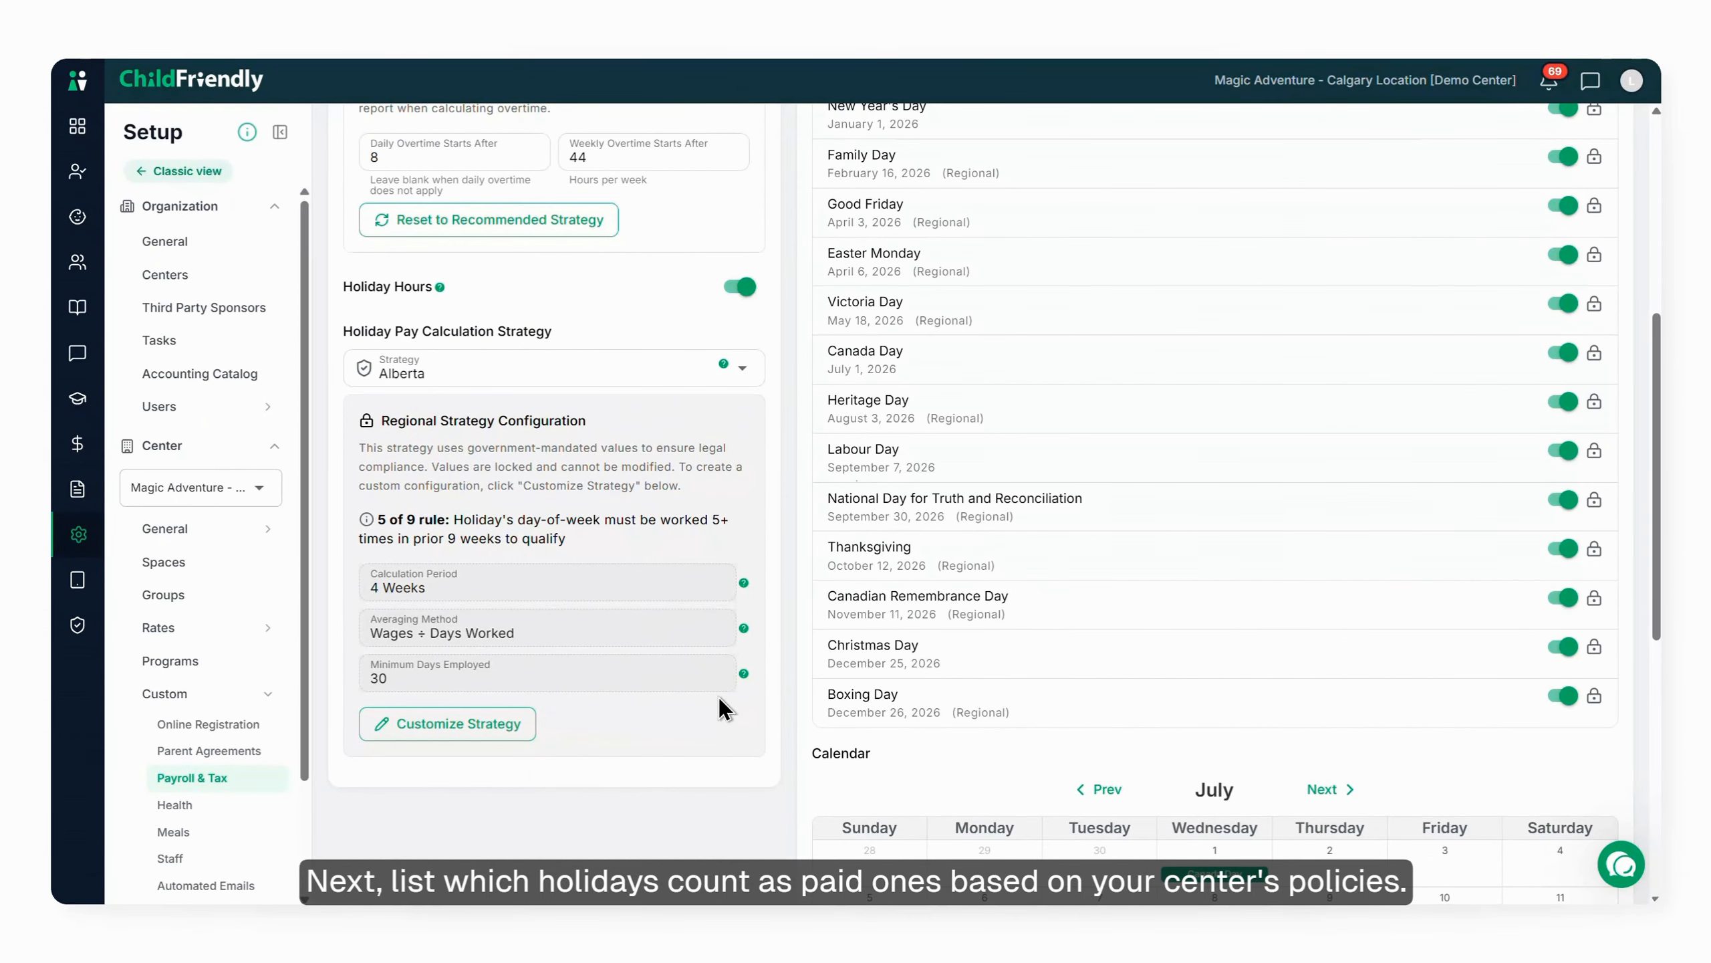
Examine the 2026 Holiday Calendar region settings and its statutory holidays down to Boxing Day and its lock note.
{"action": "scroll", "coordinate": [720, 699], "scroll_direction": "up", "scroll_amount": 4}
{"action": "scroll", "coordinate": [928, 468], "scroll_direction": "up", "scroll_amount": 2}
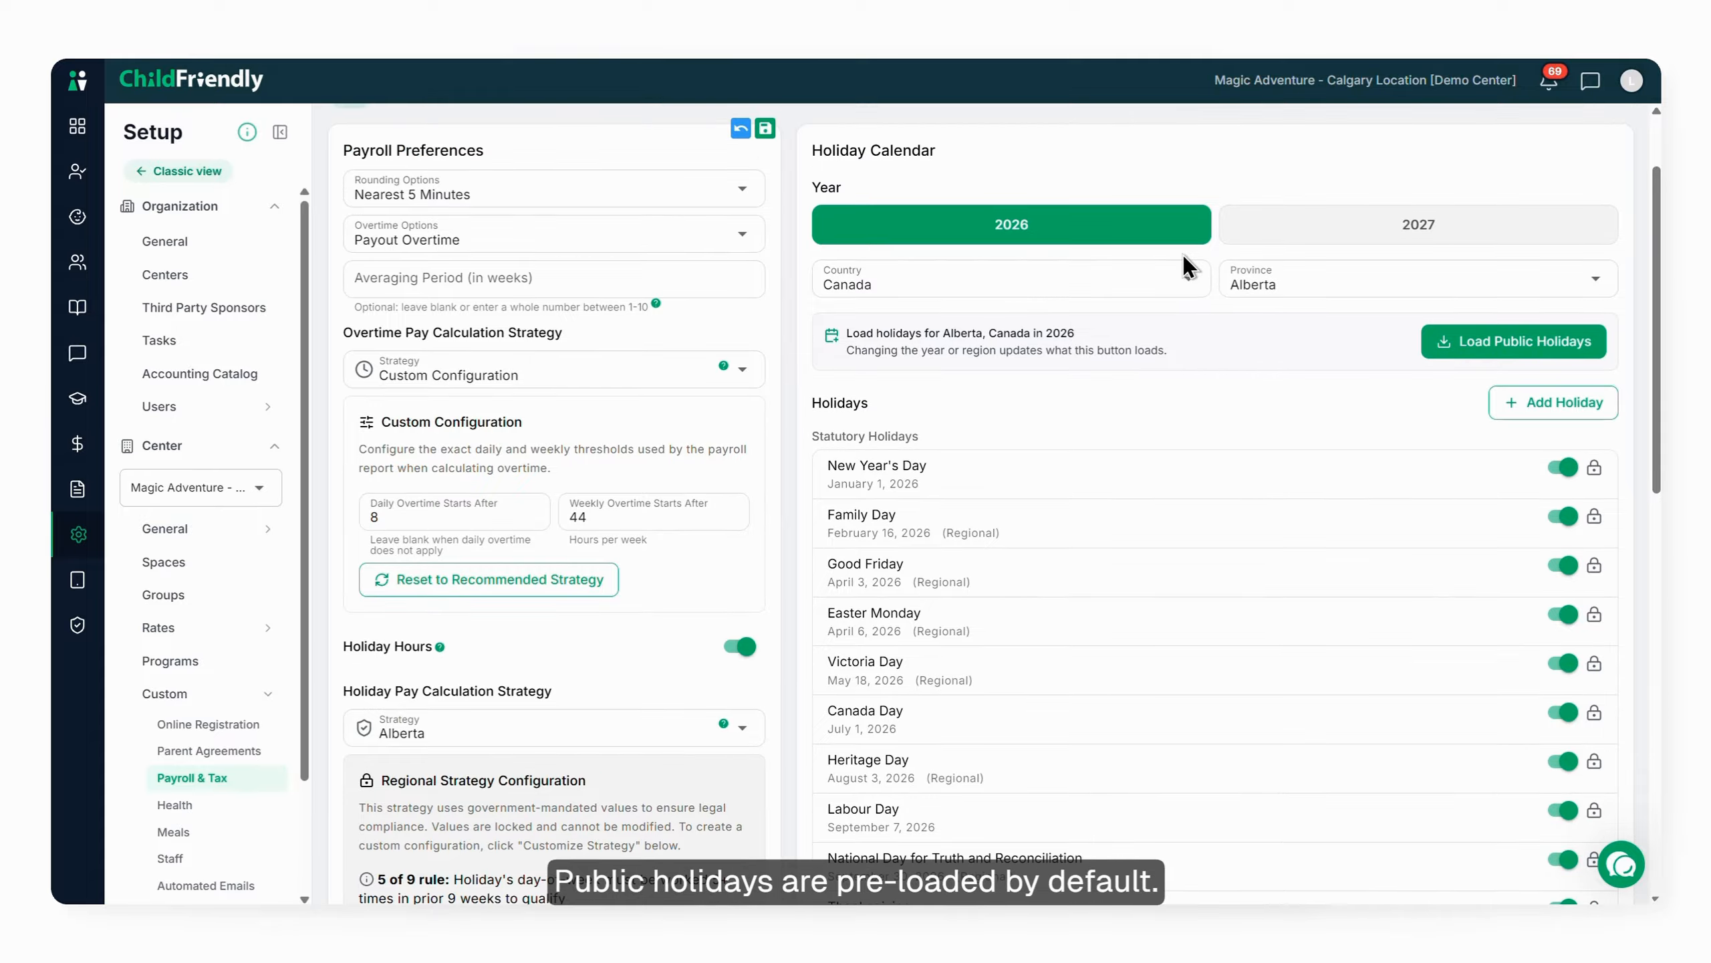
{"action": "scroll", "coordinate": [1103, 618], "scroll_direction": "down", "scroll_amount": 2}
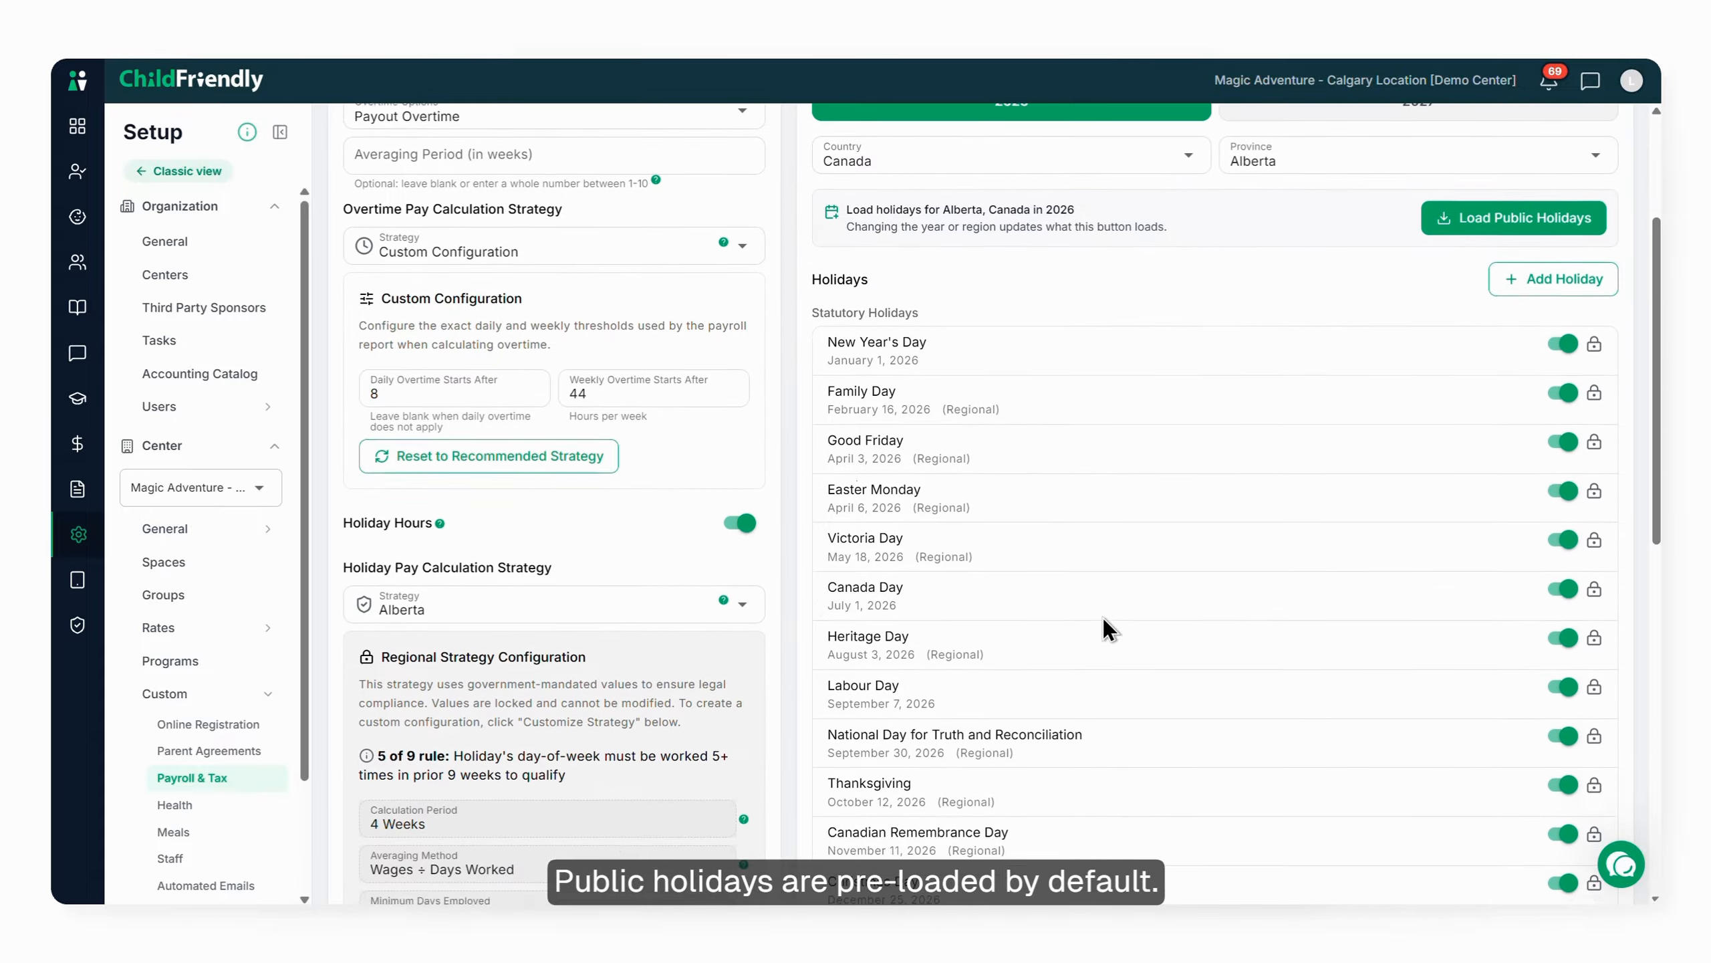
{"action": "scroll", "coordinate": [1091, 600], "scroll_direction": "up", "scroll_amount": 1}
{"action": "scroll", "coordinate": [1047, 661], "scroll_direction": "up", "scroll_amount": 2}
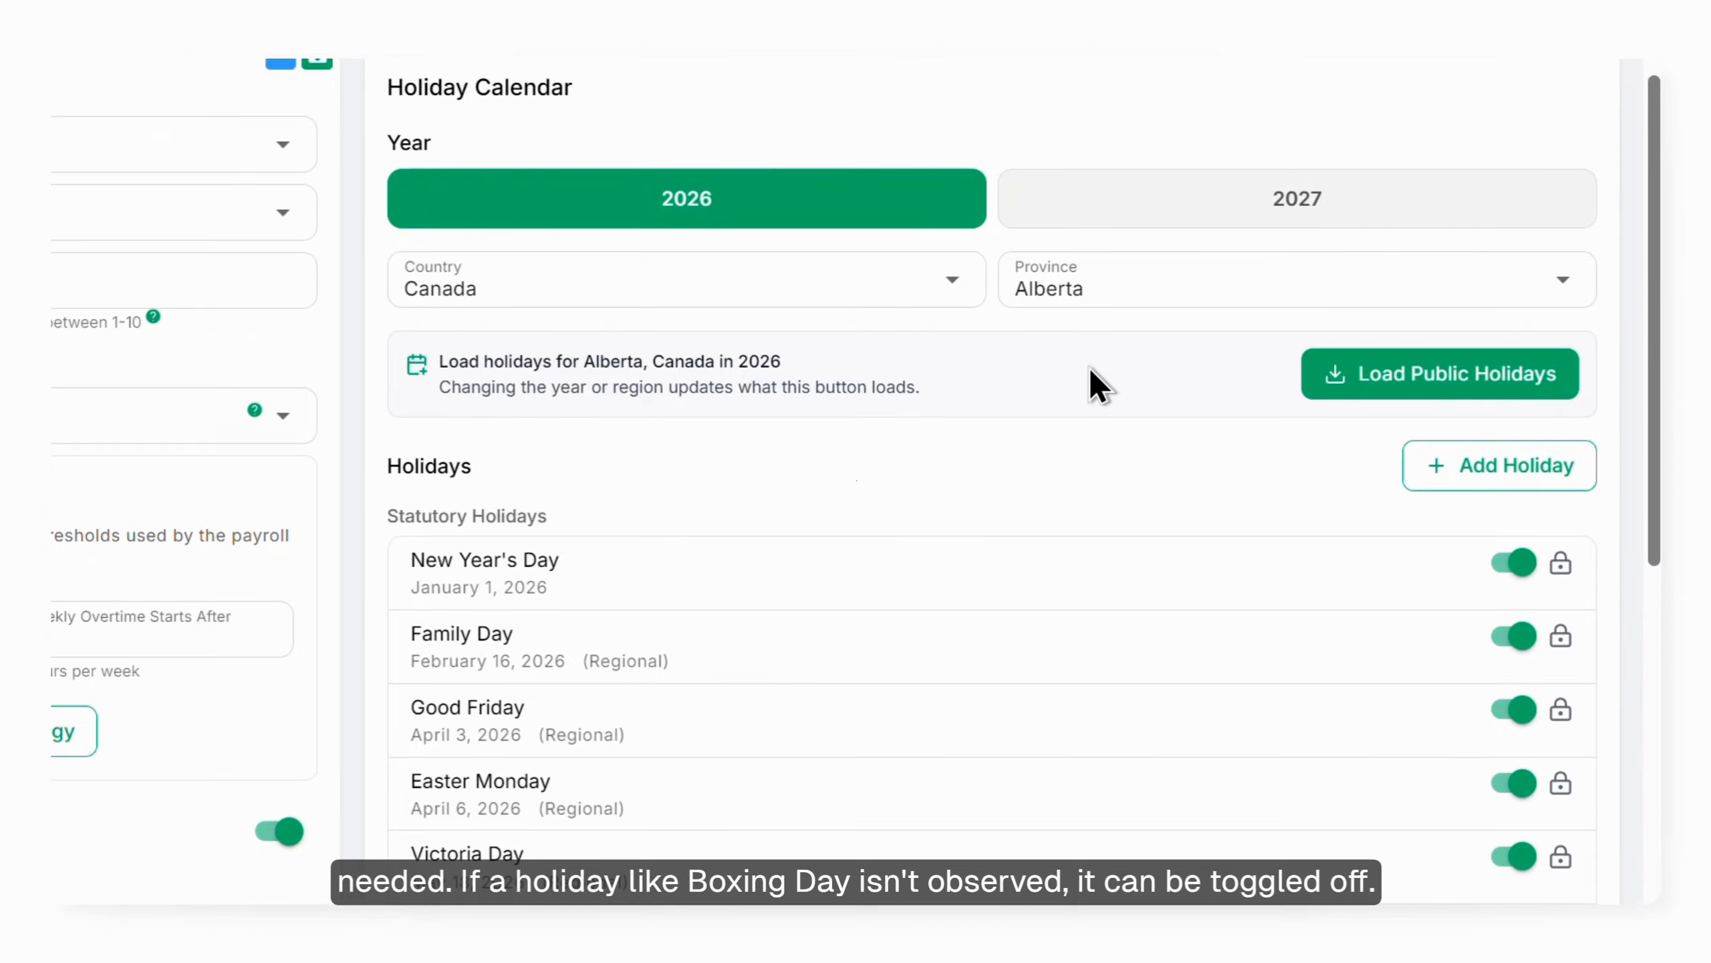
{"action": "scroll", "coordinate": [1090, 519], "scroll_direction": "down", "scroll_amount": 8}
{"action": "scroll", "coordinate": [1095, 525], "scroll_direction": "down", "scroll_amount": 1}
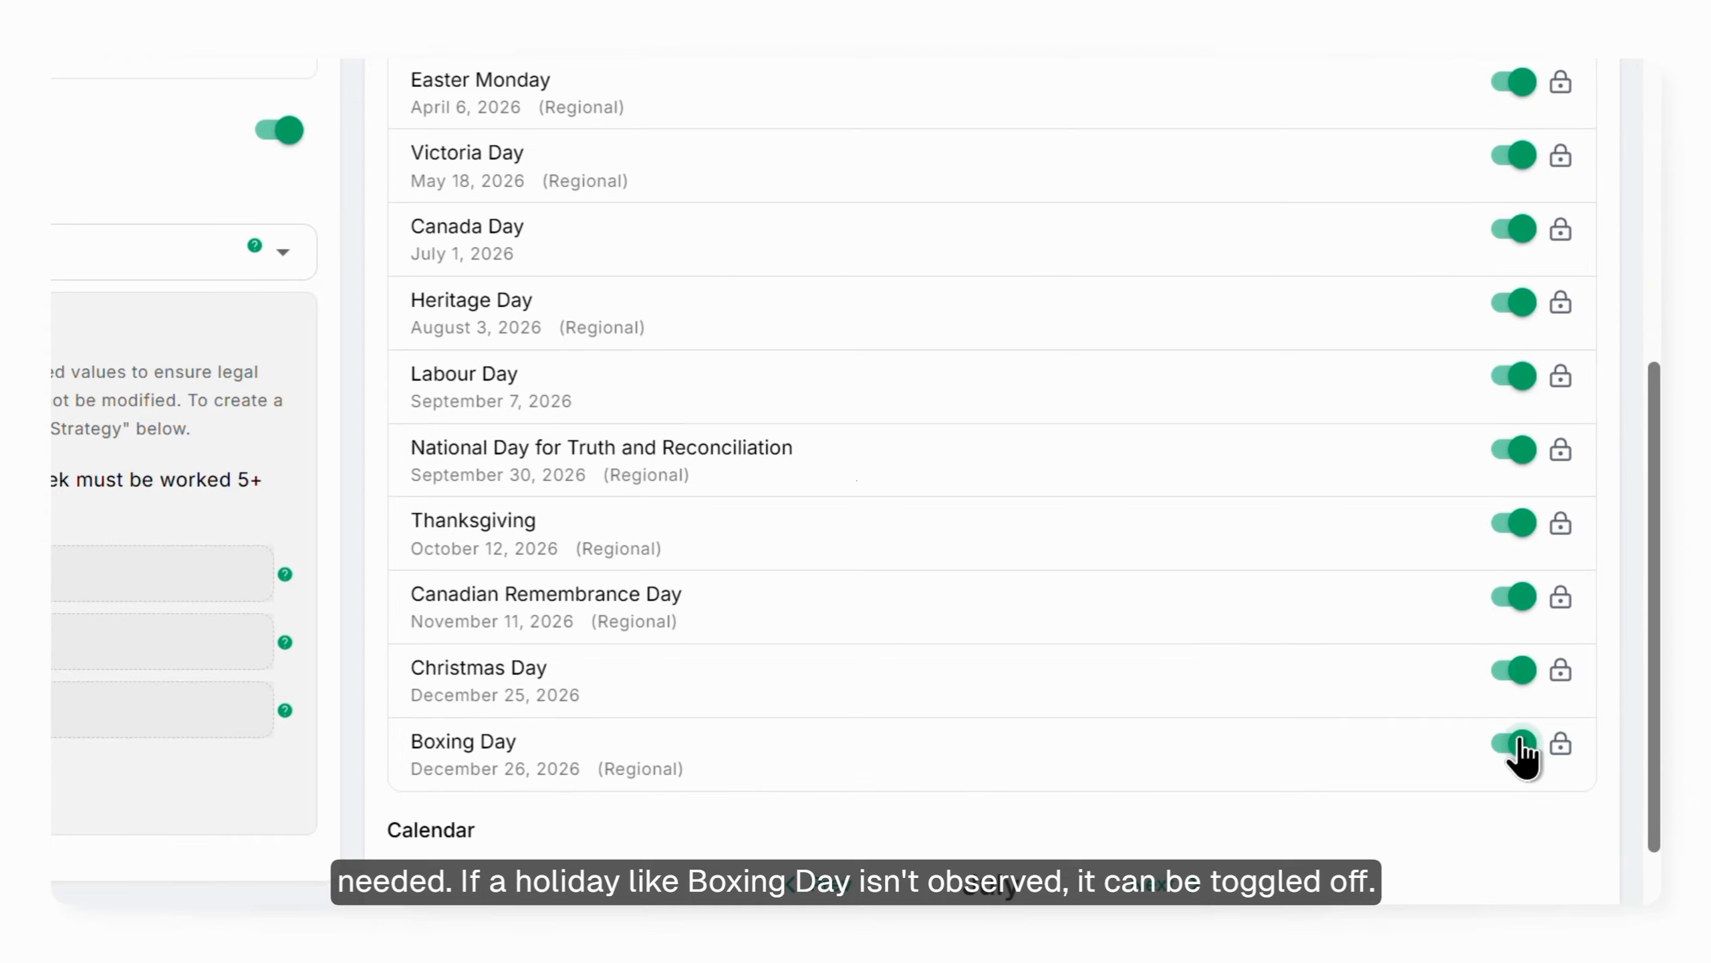
{"action": "mouse_move", "coordinate": [1562, 744]}
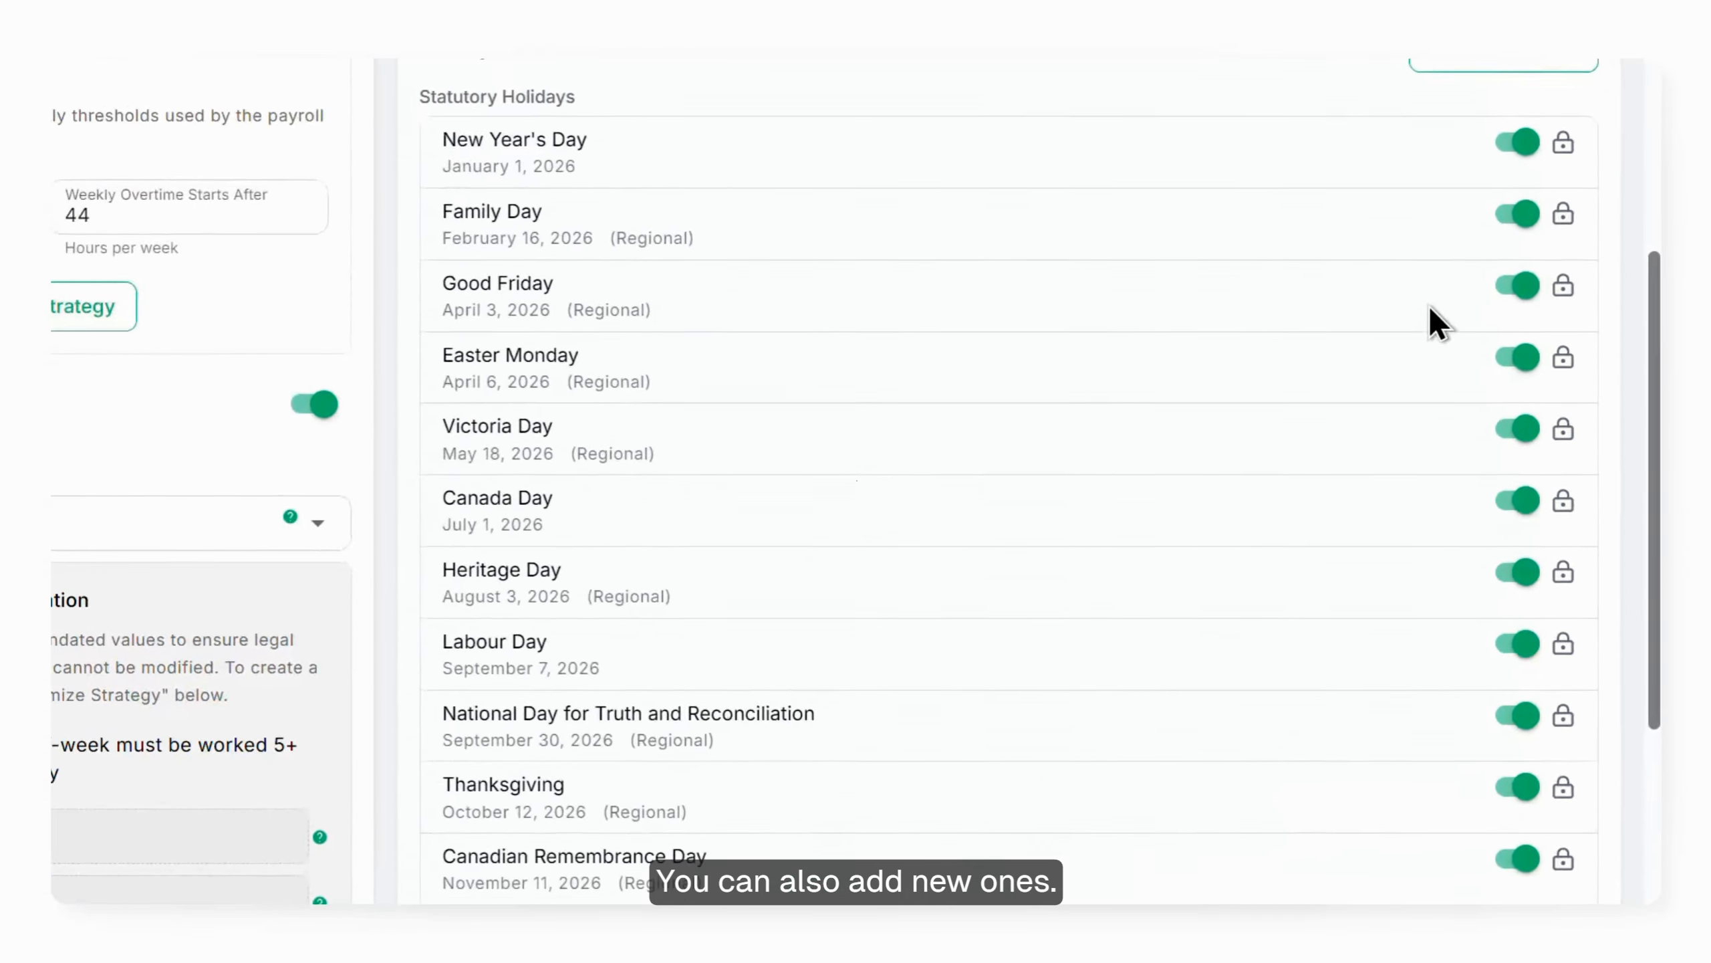
Add a custom holiday named "New Years Eve" dated December 31, 2026.
{"action": "scroll", "coordinate": [1556, 255], "scroll_direction": "up", "scroll_amount": 1}
{"action": "left_click", "coordinate": [1553, 286]}
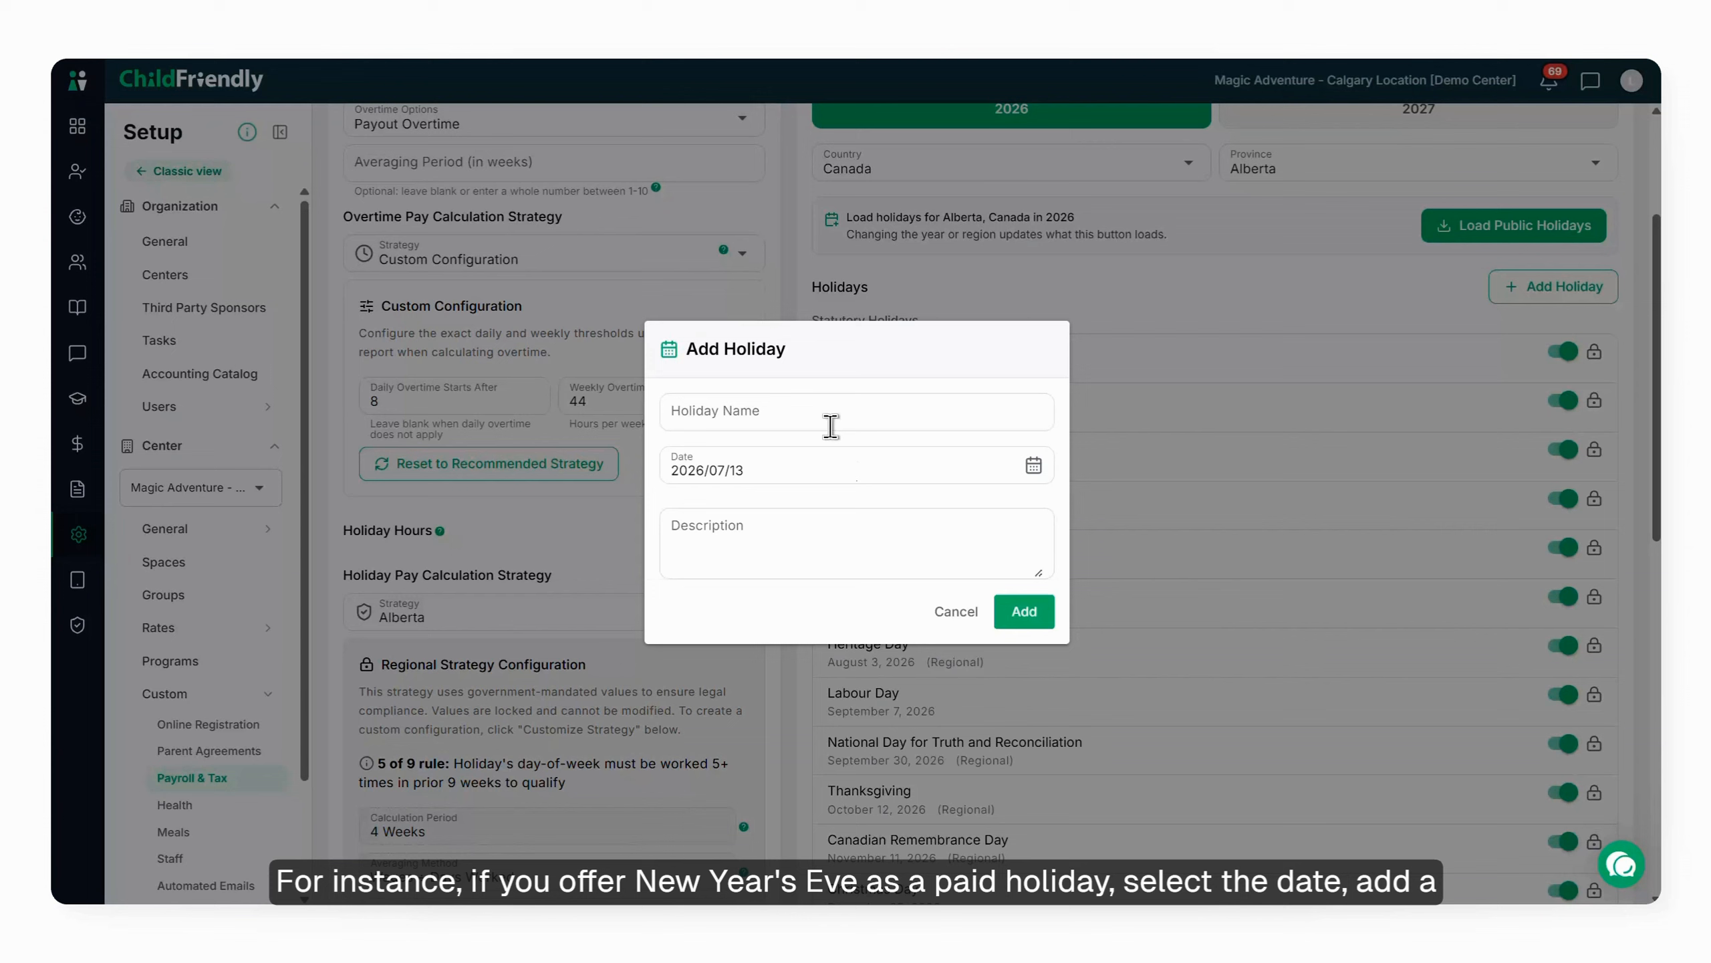
{"action": "left_click", "coordinate": [831, 426]}
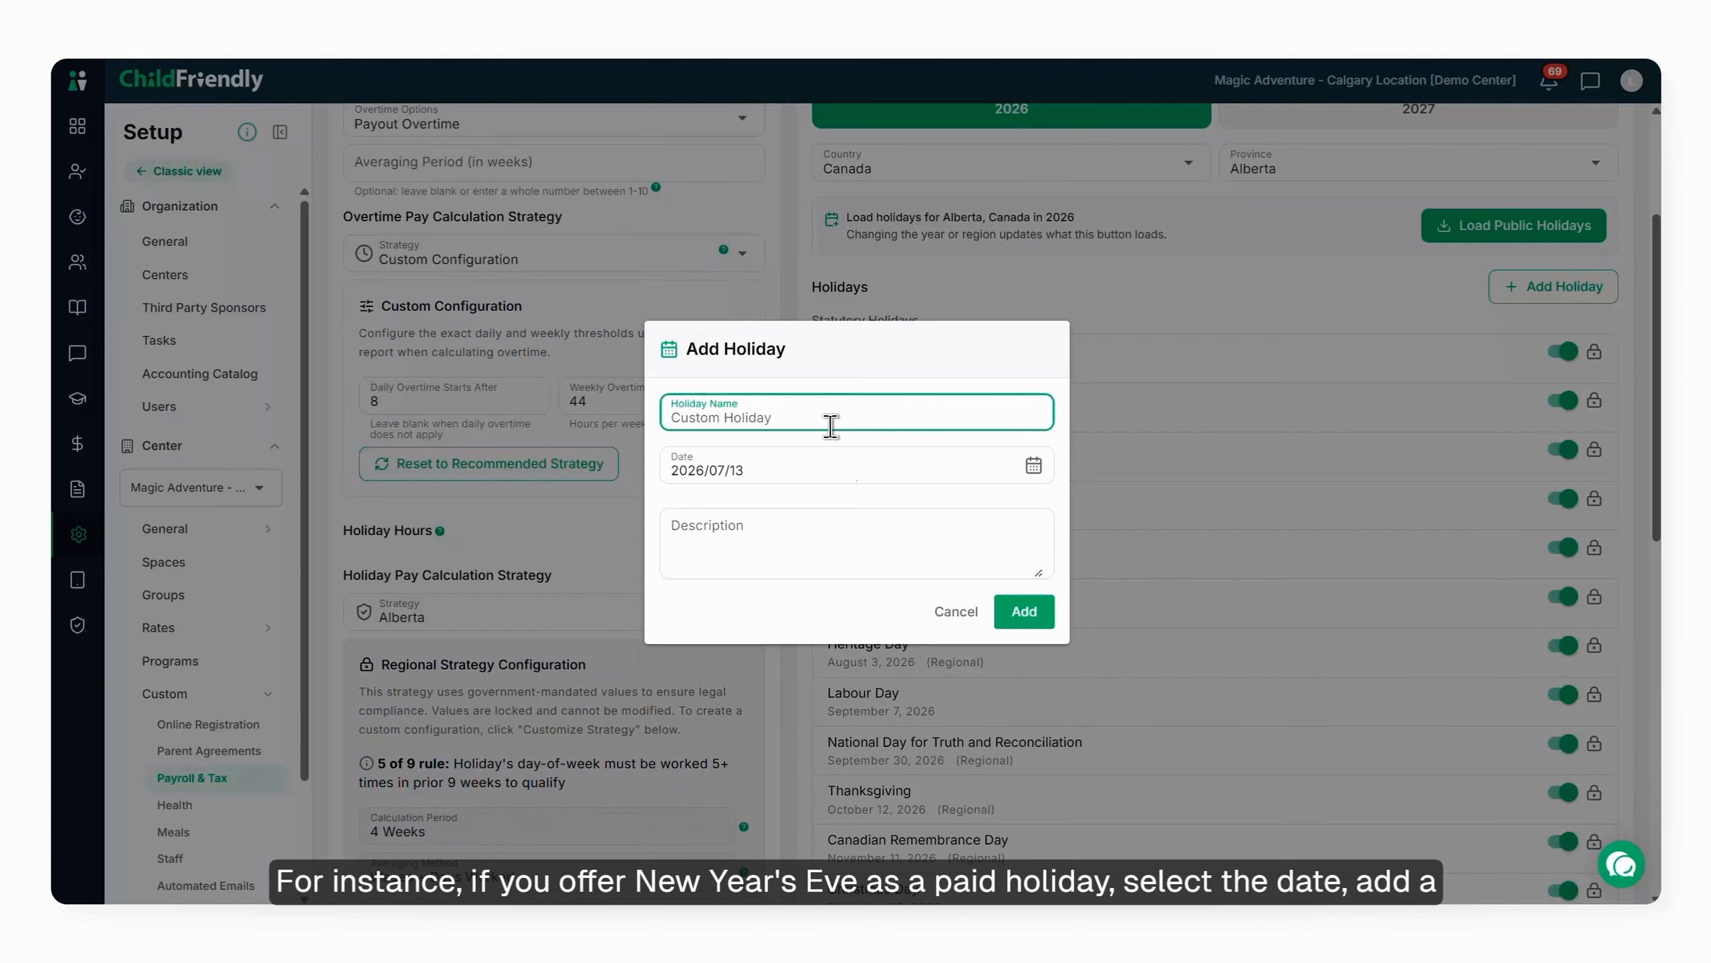
{"action": "type", "text": "New Years Eve"}
{"action": "left_click", "coordinate": [1035, 466]}
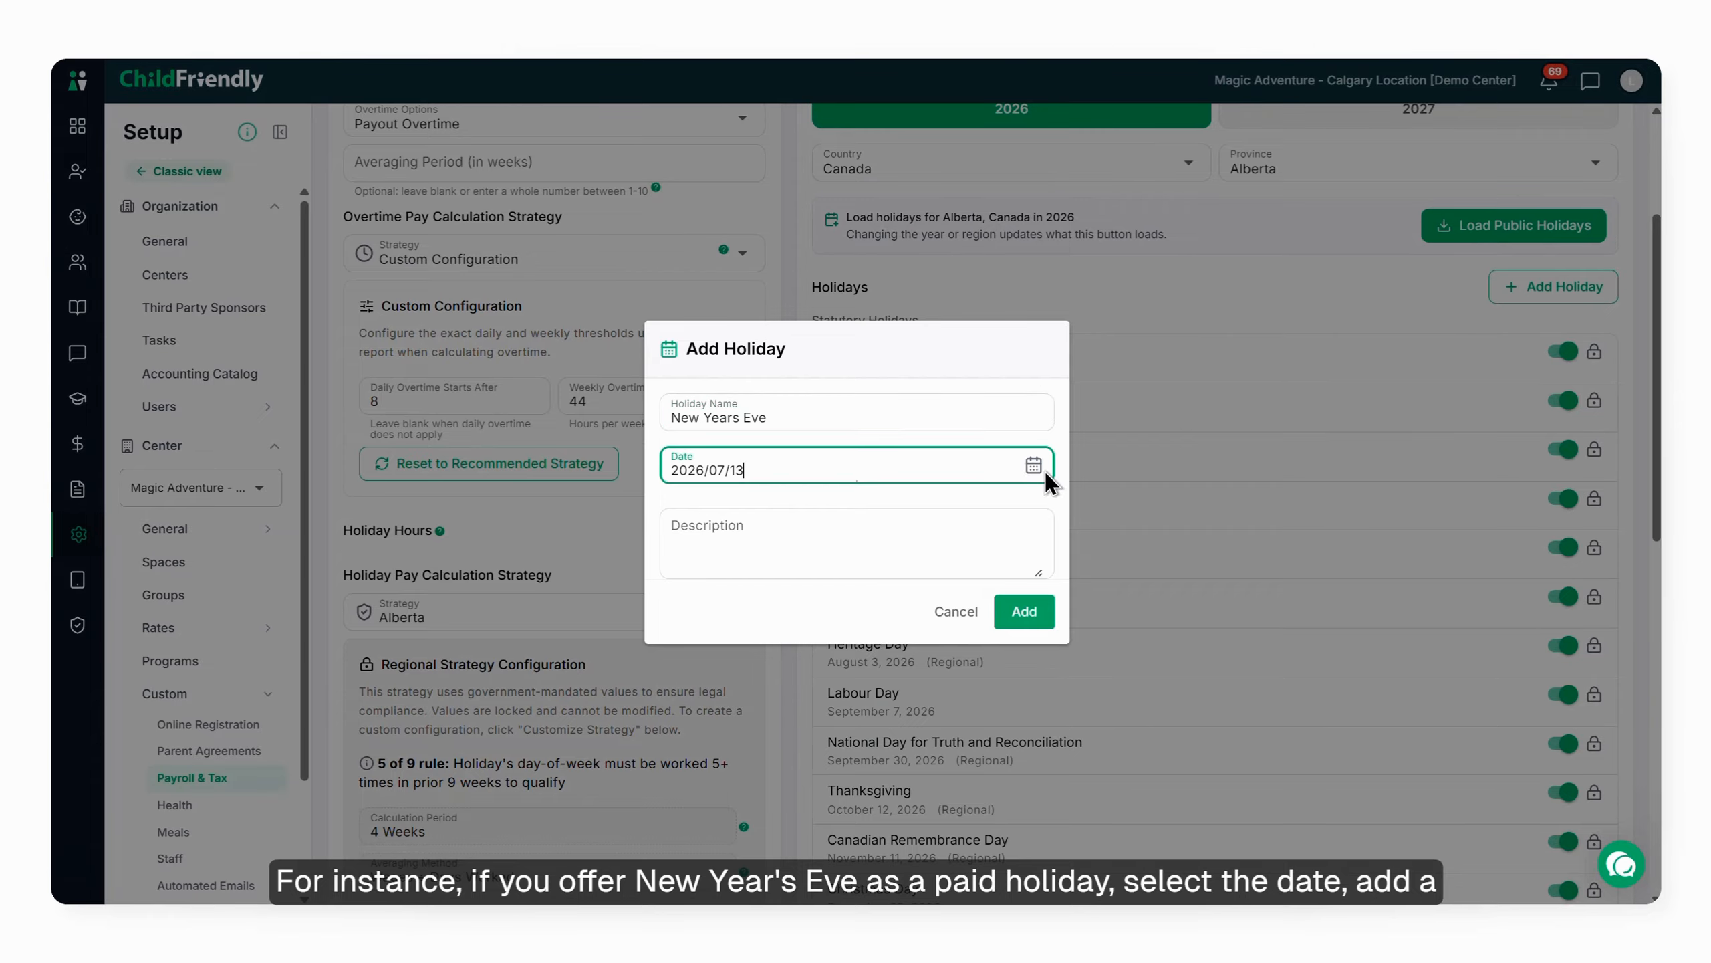
{"action": "left_click", "coordinate": [1204, 373]}
{"action": "left_click", "coordinate": [1204, 374]}
{"action": "left_click", "coordinate": [1204, 374]}
{"action": "left_click", "coordinate": [1204, 374]}
{"action": "left_click", "coordinate": [1204, 374]}
{"action": "left_click", "coordinate": [1213, 556]}
{"action": "left_click", "coordinate": [1025, 611]}
Check the new custom holiday and the calendar preview, and save the 2026 holiday settings.
{"action": "scroll", "coordinate": [1025, 611], "scroll_direction": "down", "scroll_amount": 8}
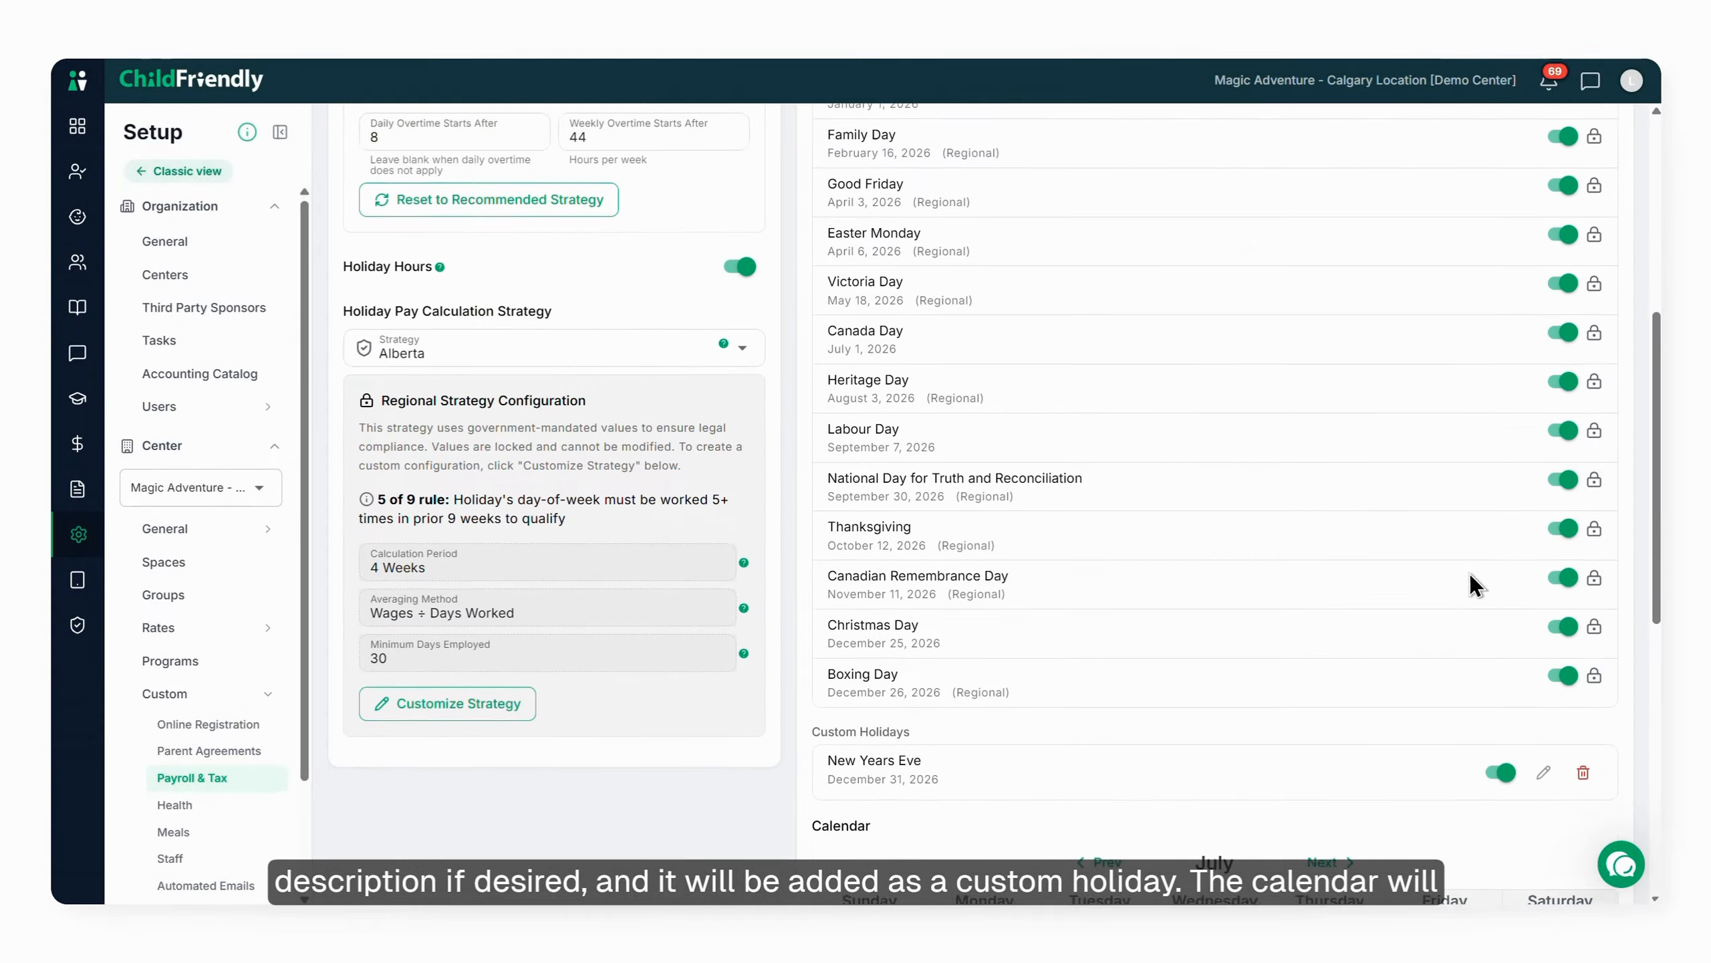
{"action": "scroll", "coordinate": [1024, 680], "scroll_direction": "down", "scroll_amount": 3}
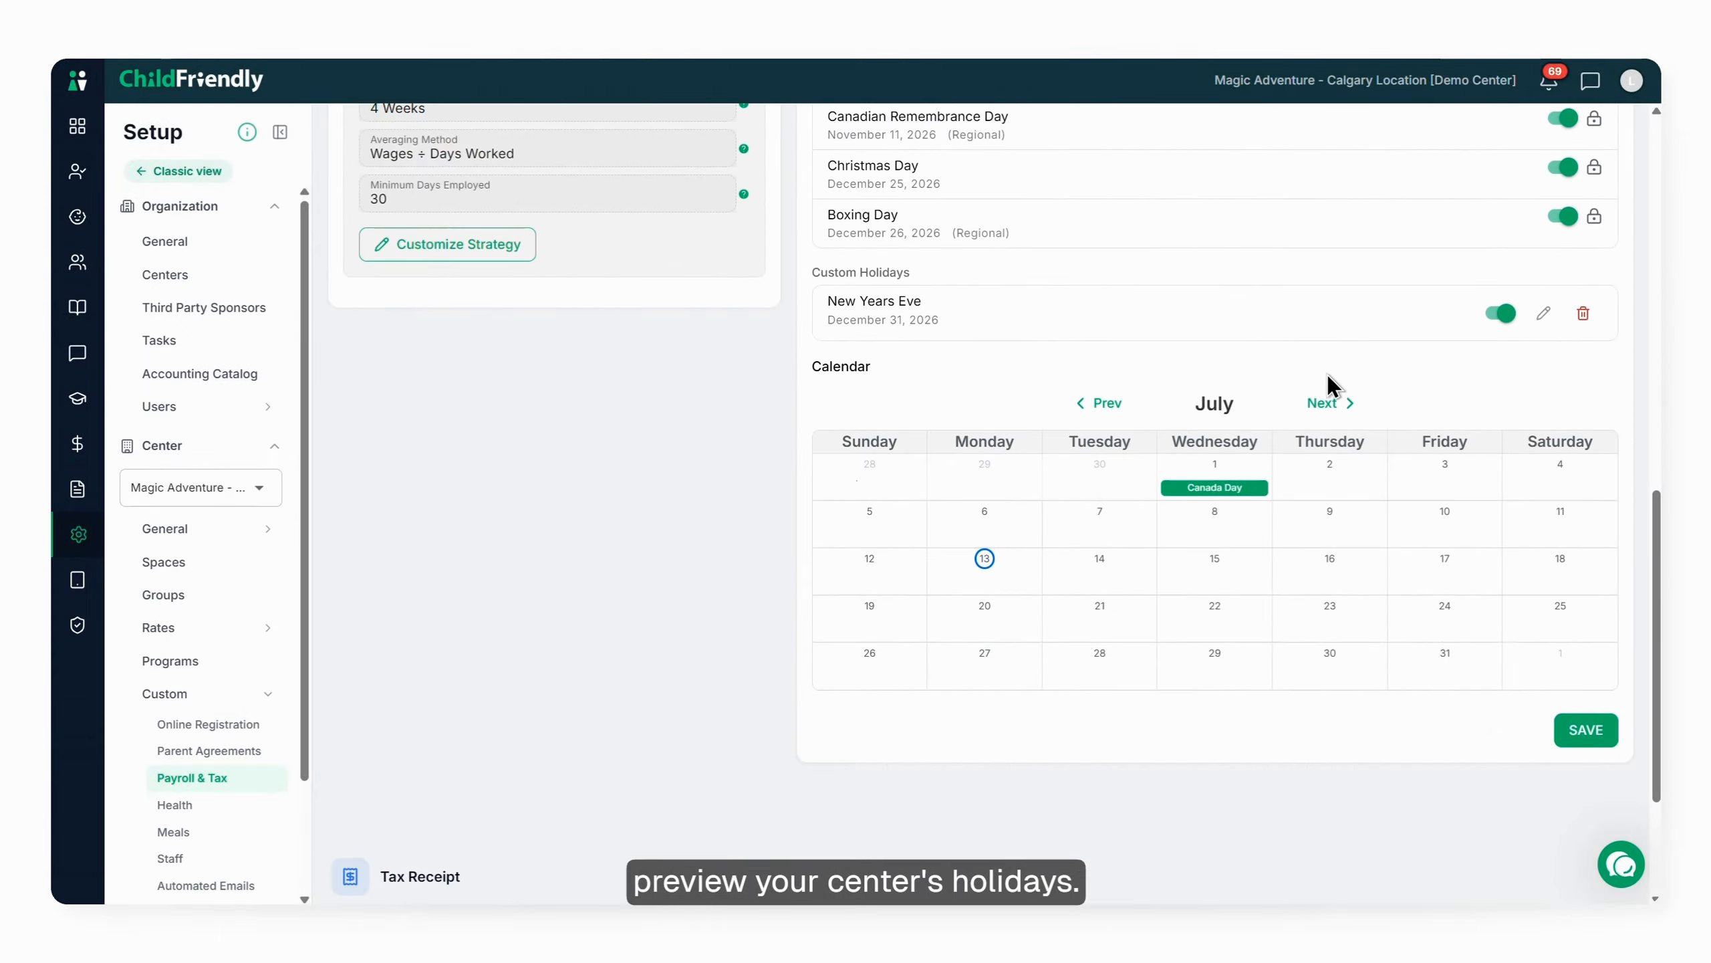
{"action": "left_click", "coordinate": [1591, 732]}
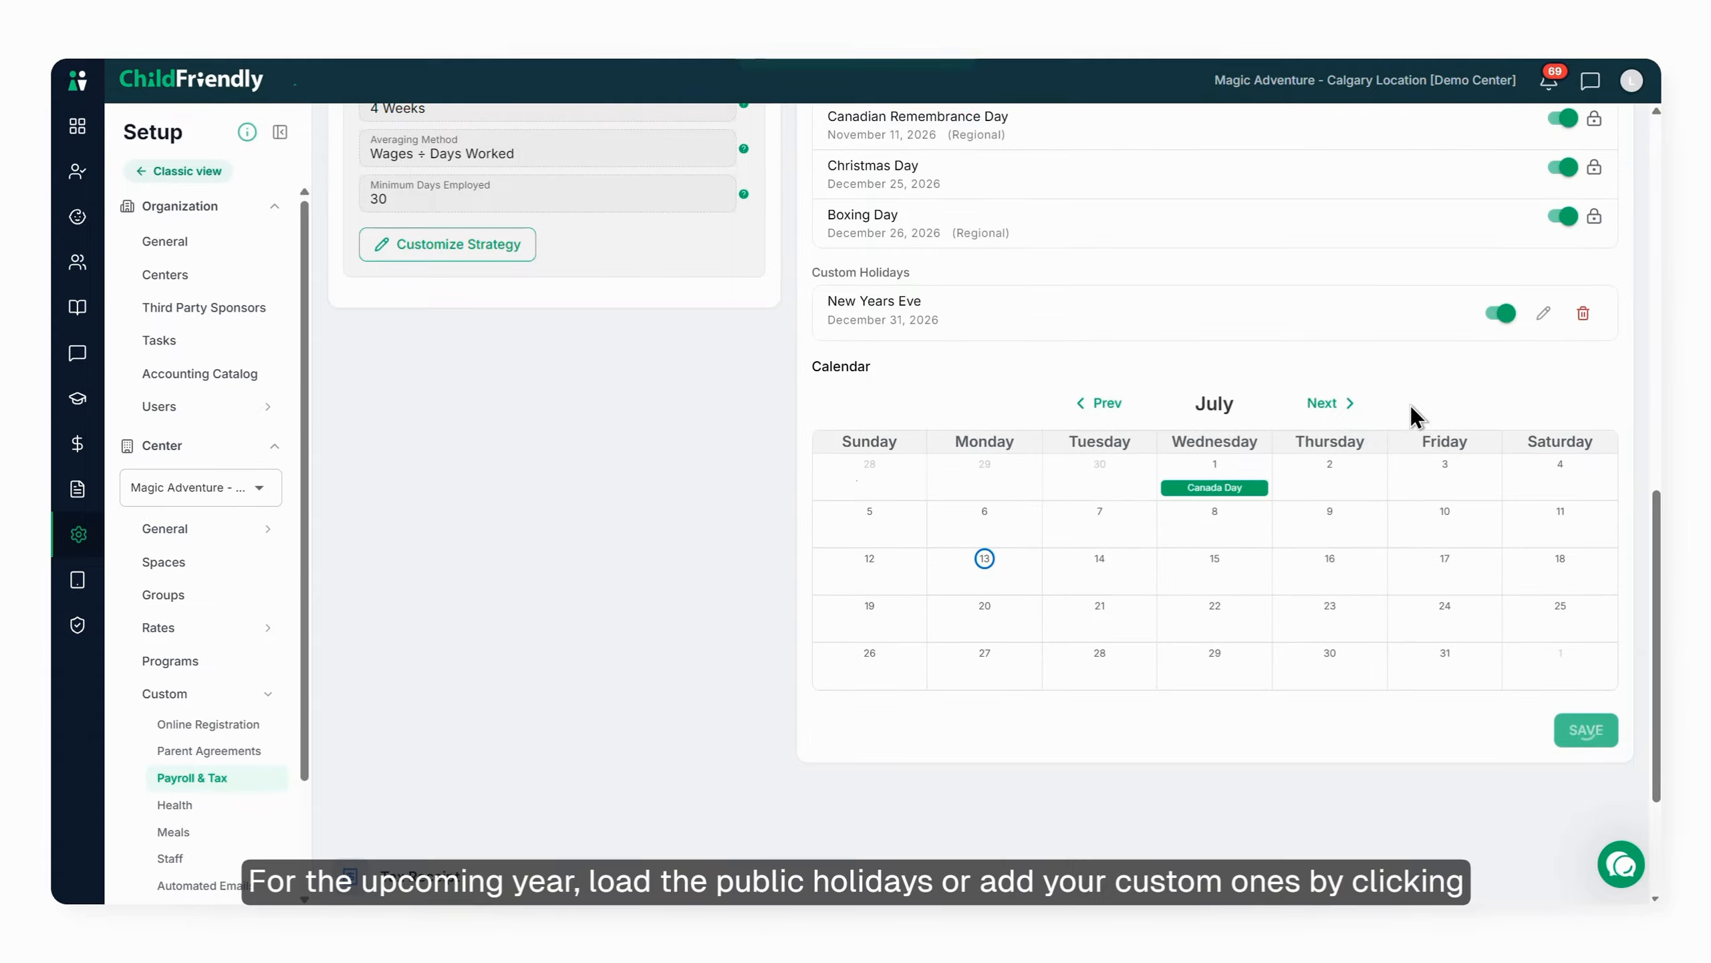
Switch the Holiday Calendar to 2027 and load the public holidays for Alberta, Canada.
{"action": "scroll", "coordinate": [1411, 405], "scroll_direction": "up", "scroll_amount": 13}
{"action": "left_click", "coordinate": [1360, 280]}
{"action": "scroll", "coordinate": [1267, 516], "scroll_direction": "down", "scroll_amount": 1}
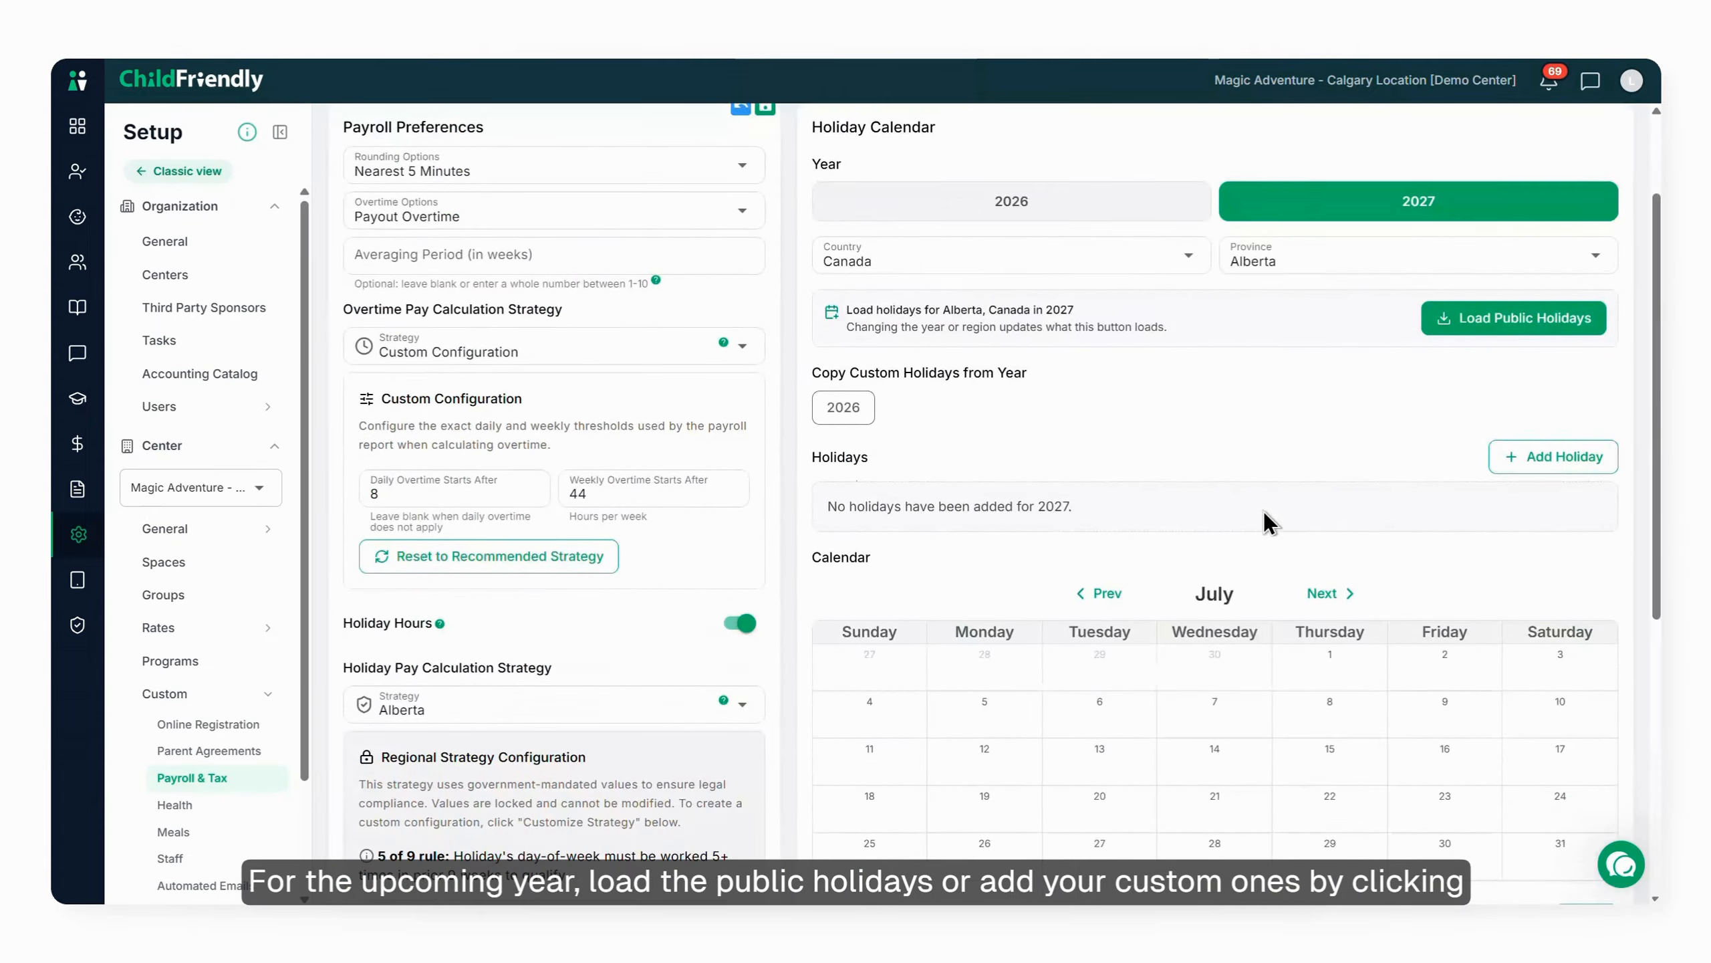
{"action": "left_click", "coordinate": [1540, 329]}
{"action": "scroll", "coordinate": [1119, 715], "scroll_direction": "down", "scroll_amount": 7}
{"action": "scroll", "coordinate": [1120, 708], "scroll_direction": "up", "scroll_amount": 5}
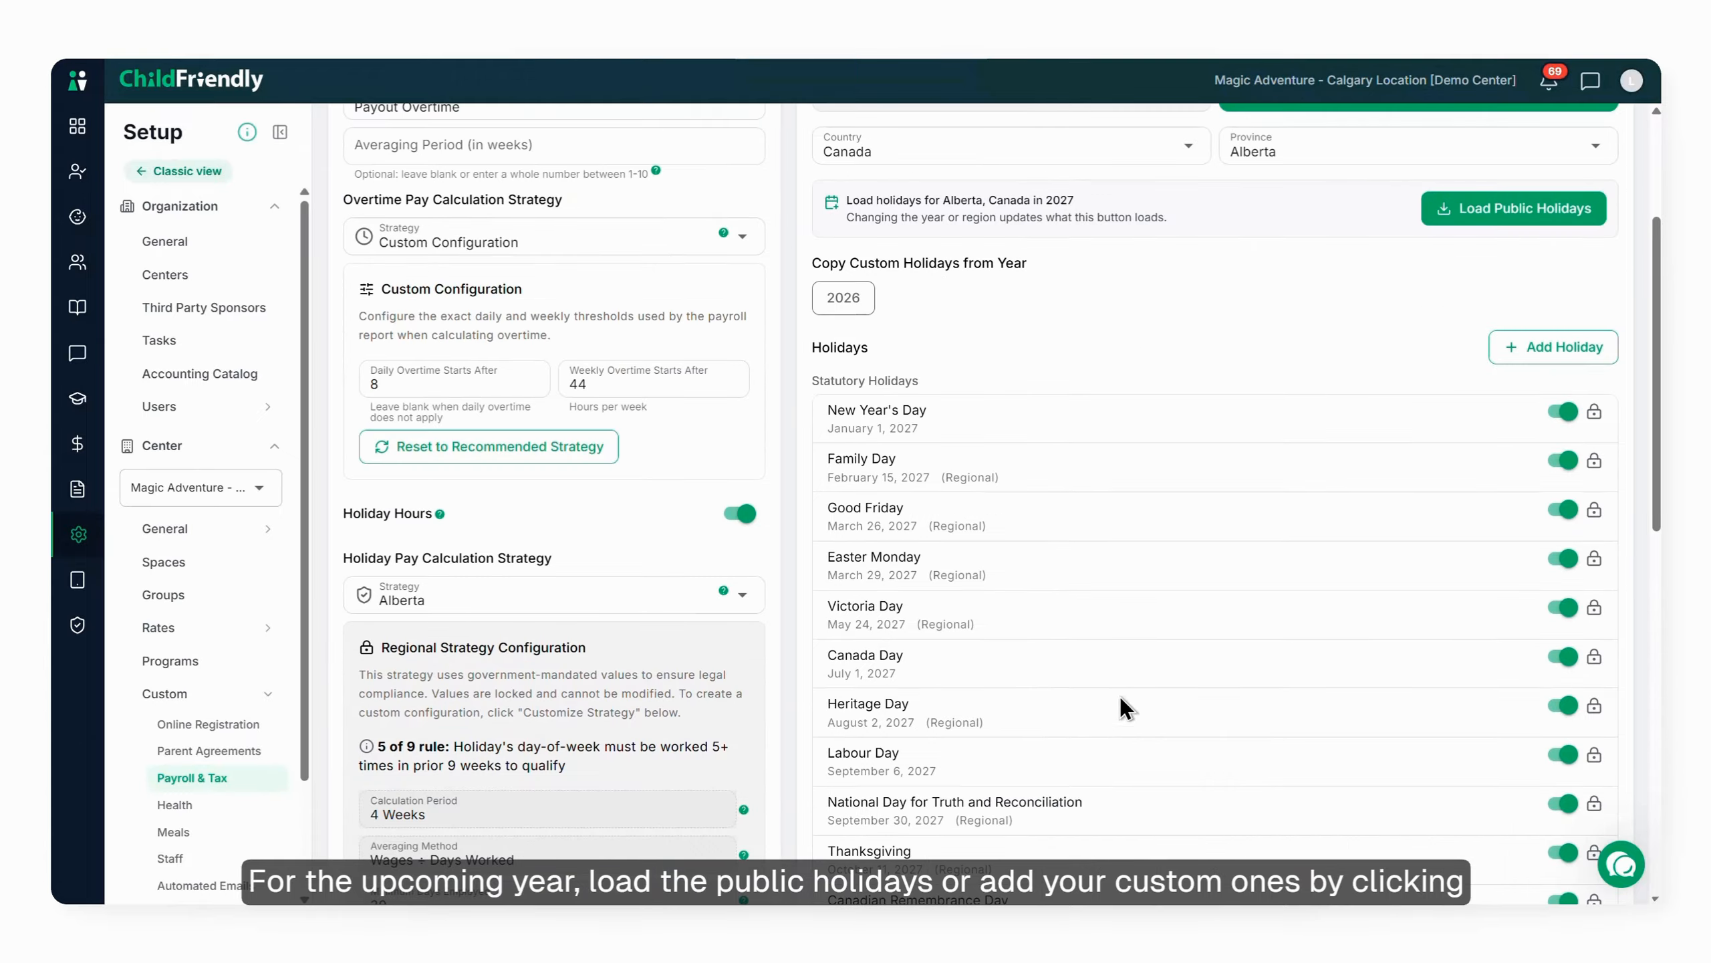
Toggle the 2027 National Day for Truth and Reconciliation off and back on, and save the holiday settings.
{"action": "scroll", "coordinate": [1563, 472], "scroll_direction": "down", "scroll_amount": 4}
{"action": "left_click", "coordinate": [1563, 552]}
{"action": "left_click", "coordinate": [1562, 554]}
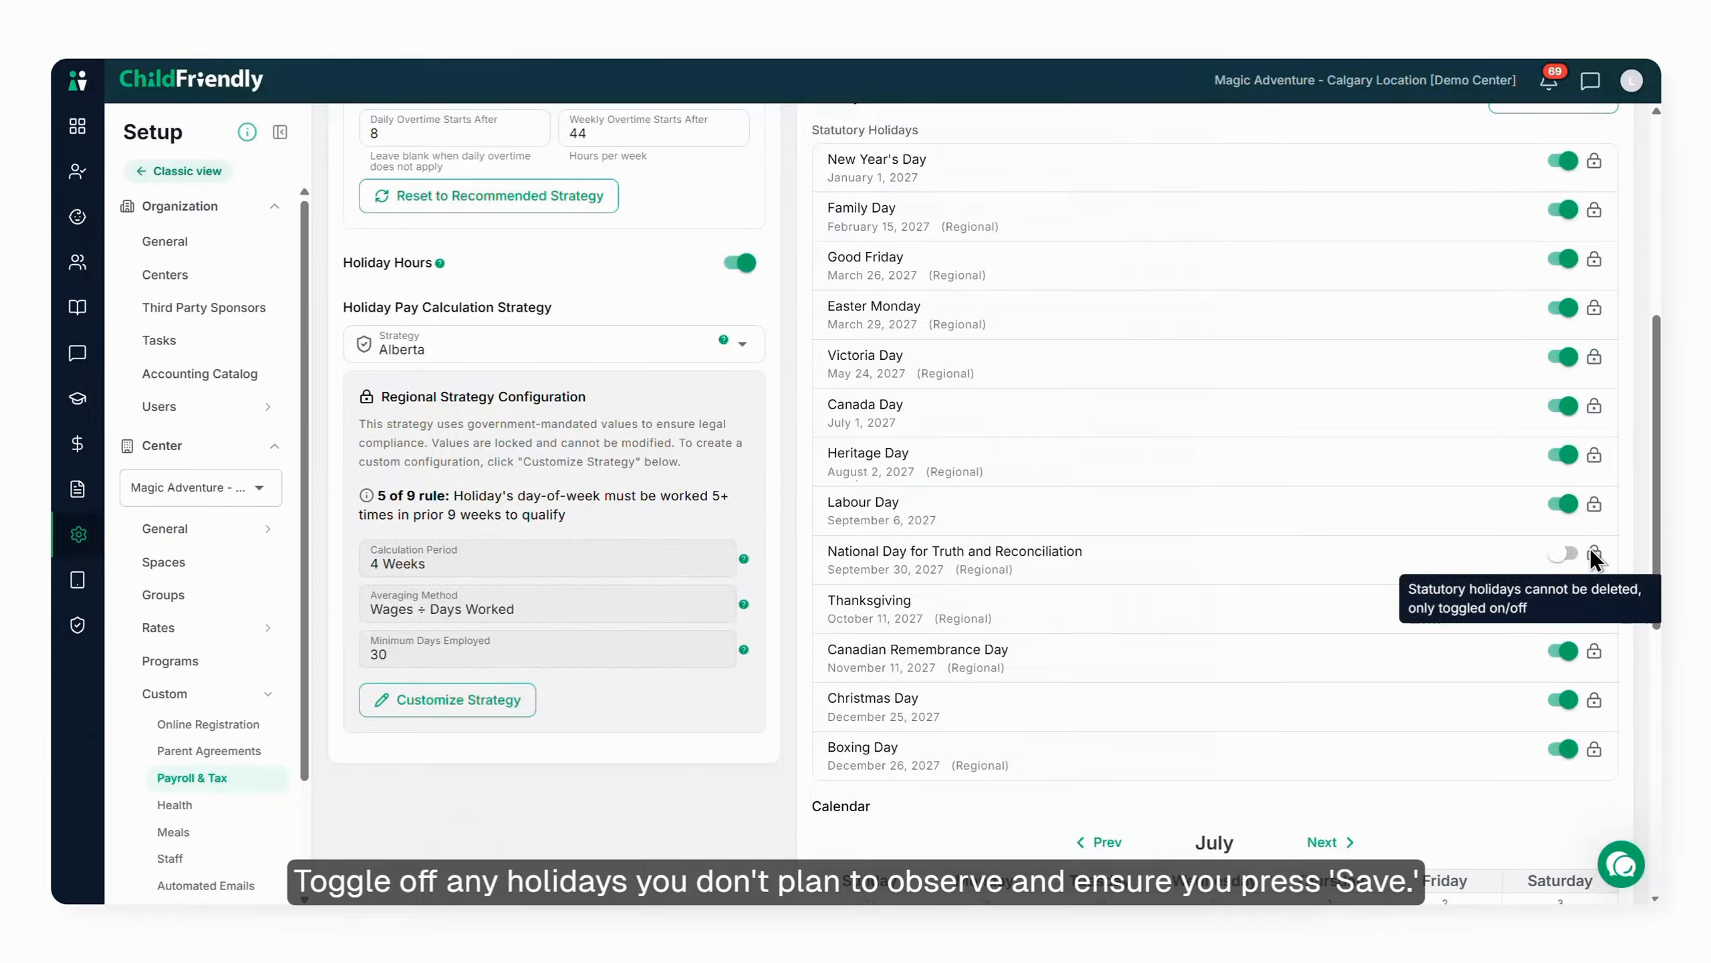
{"action": "scroll", "coordinate": [1570, 560], "scroll_direction": "down", "scroll_amount": 5}
{"action": "left_click", "coordinate": [1585, 830]}
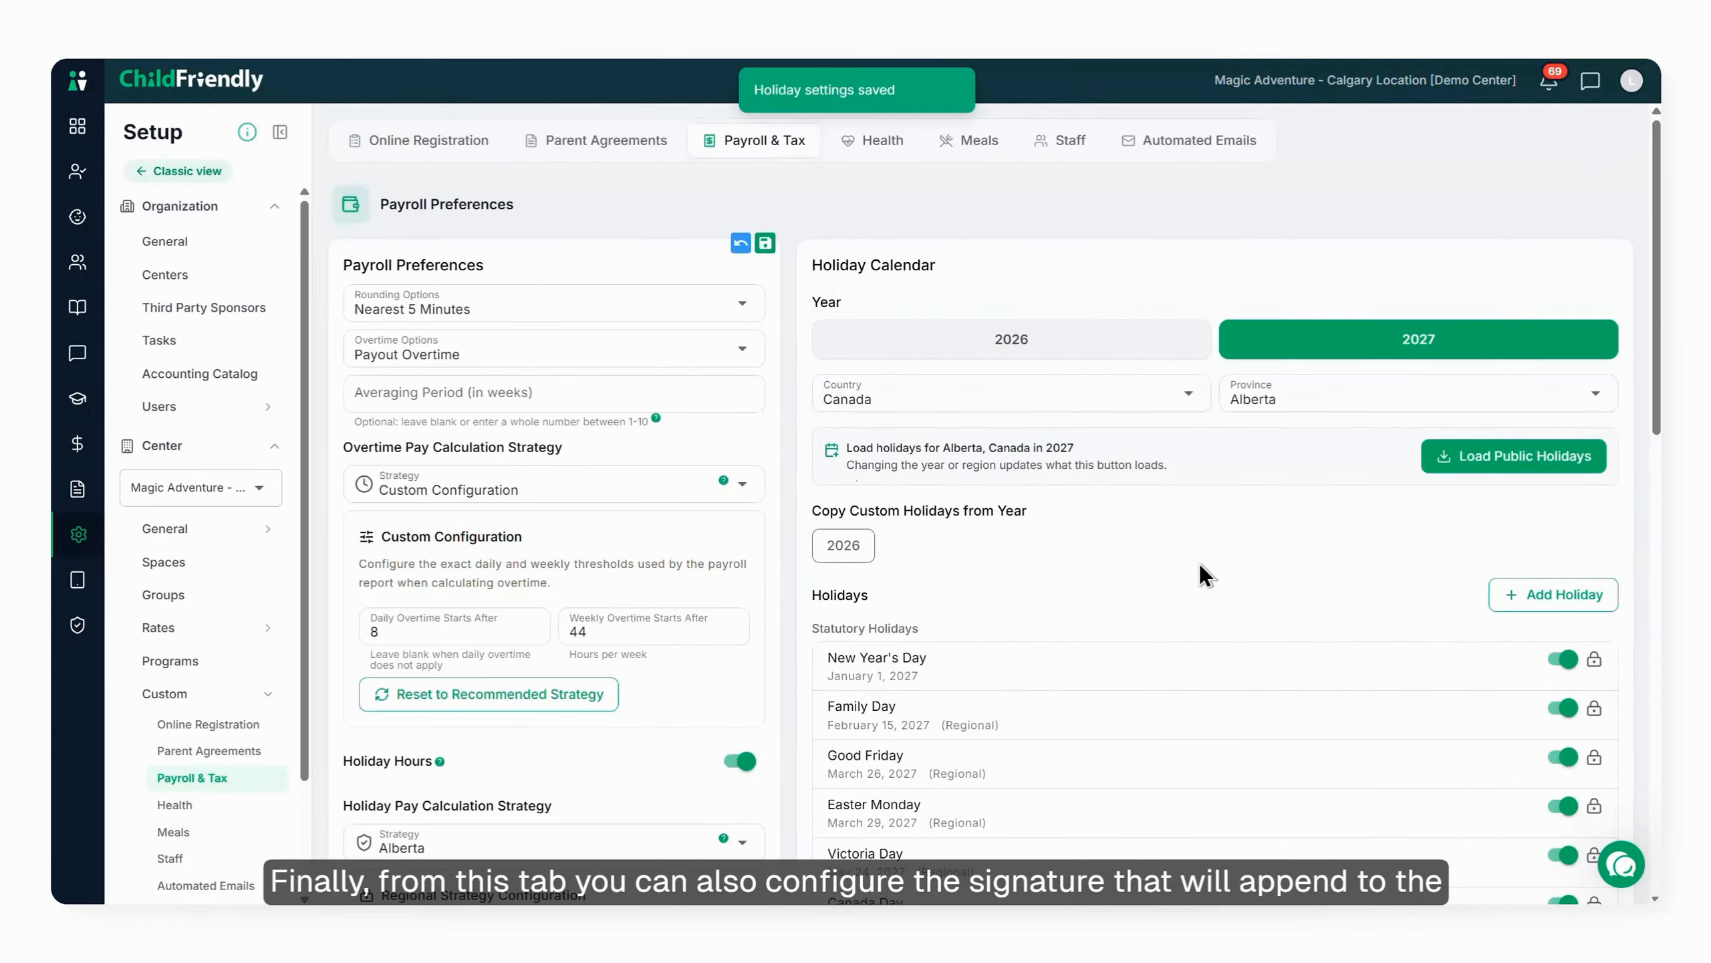
Locate the Tax Receipt section with the tax receipt signature settings.
{"action": "scroll", "coordinate": [1201, 566], "scroll_direction": "down", "scroll_amount": 12}
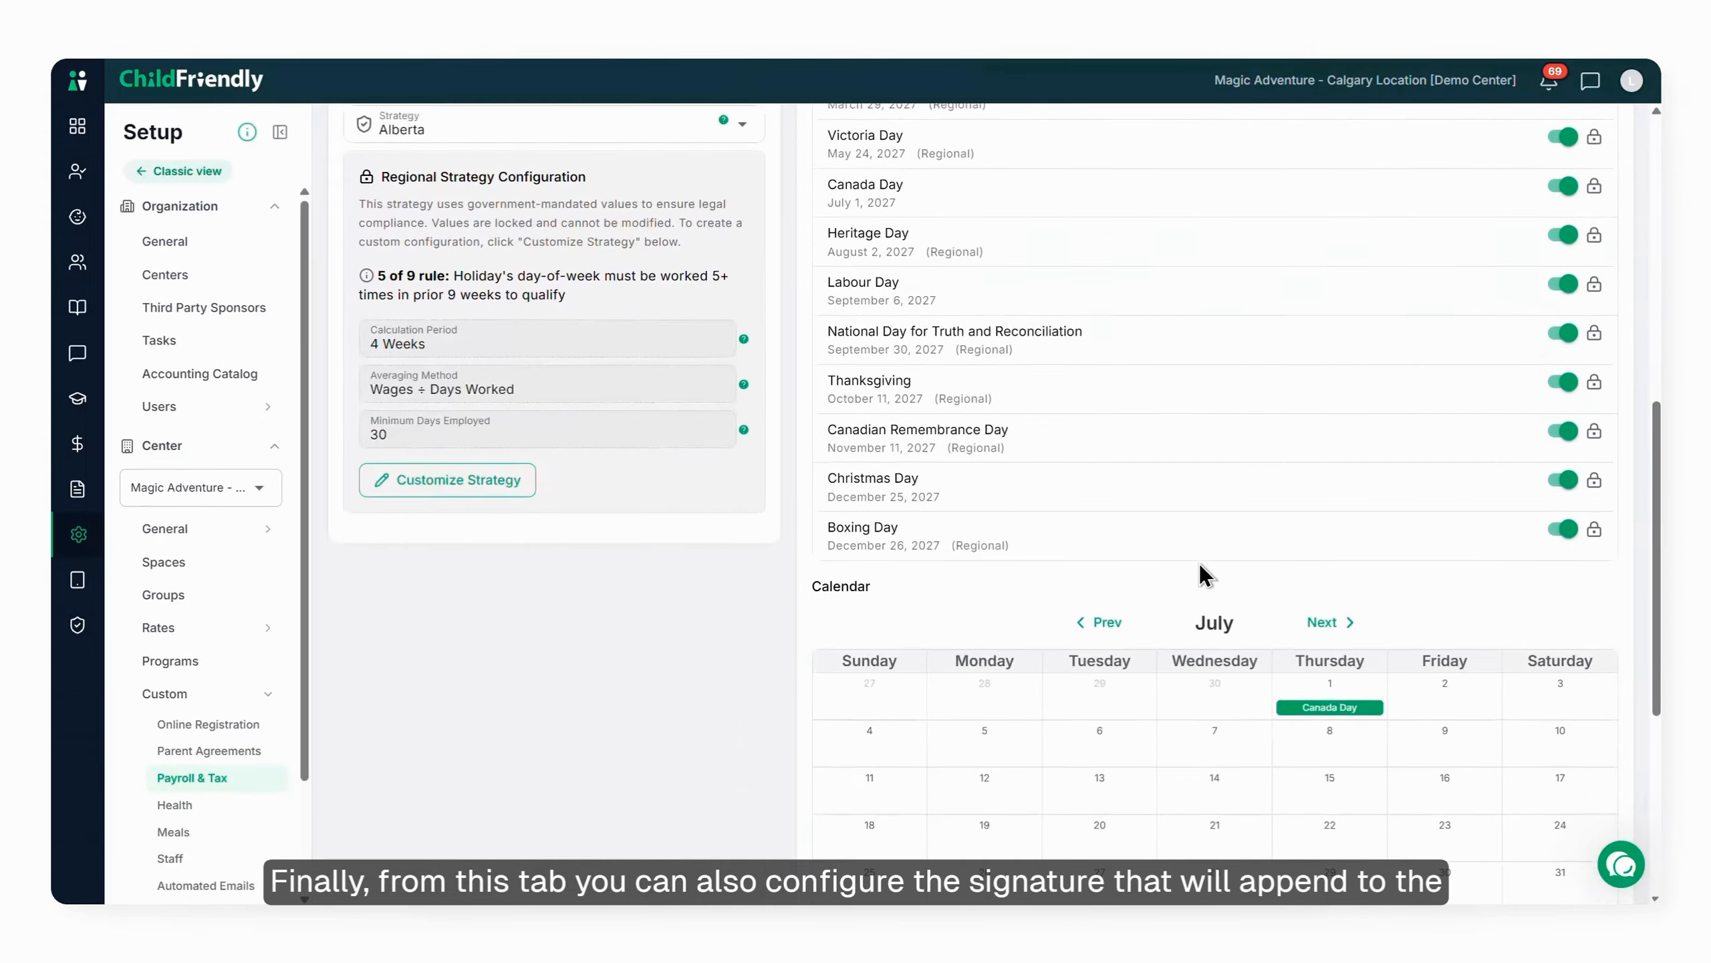